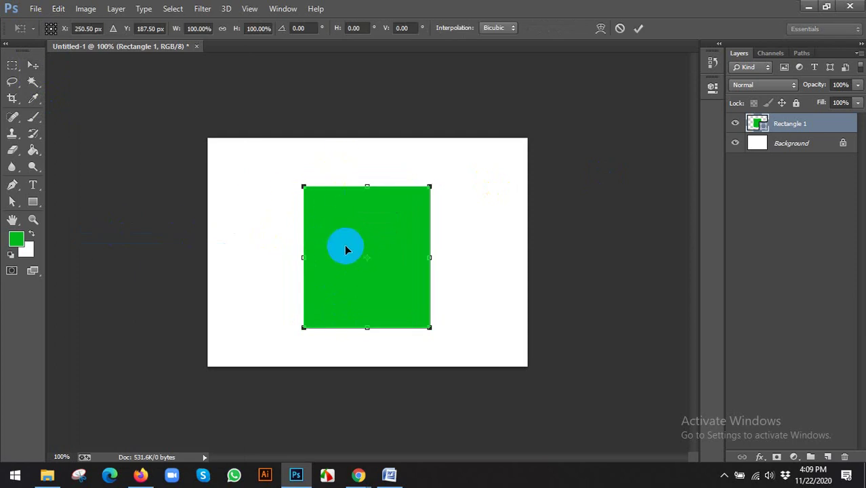
Step: Move the green rectangle up and left on the canvas and rotate it about 0.07°
{"action": "right_click", "coordinate": [377, 219]}
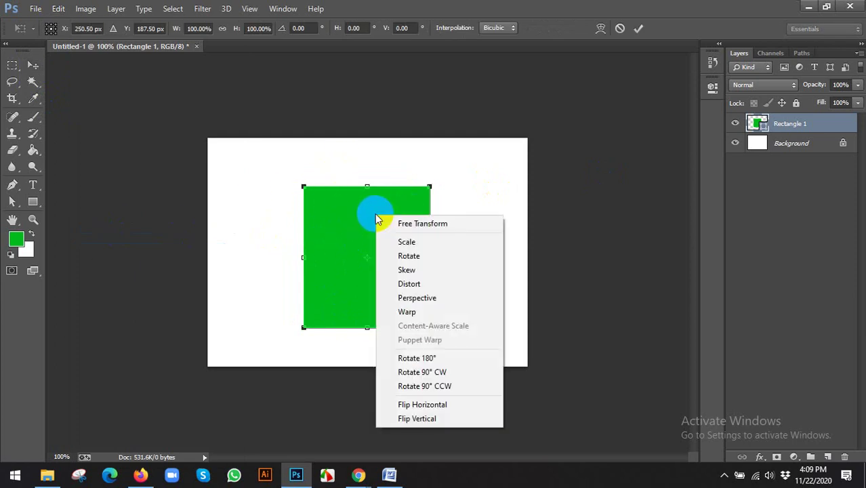
{"action": "left_click", "coordinate": [423, 243]}
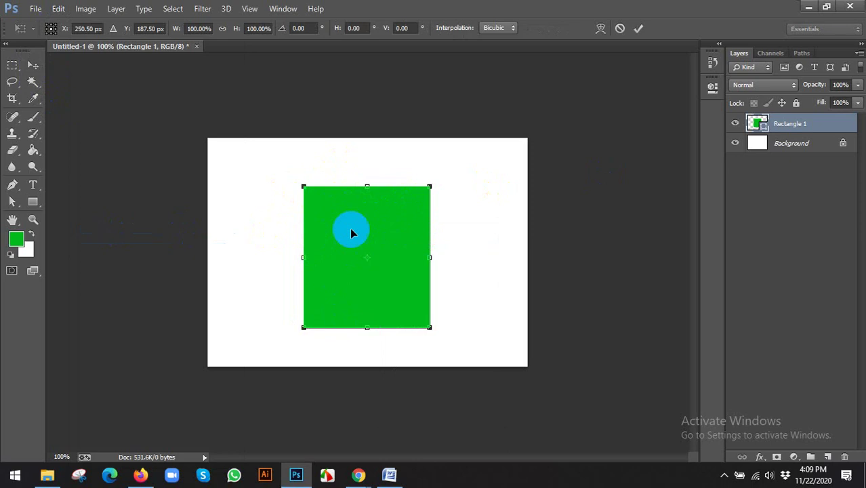
{"action": "left_click_drag", "start_coordinate": [350, 228], "coordinate": [322, 221]}
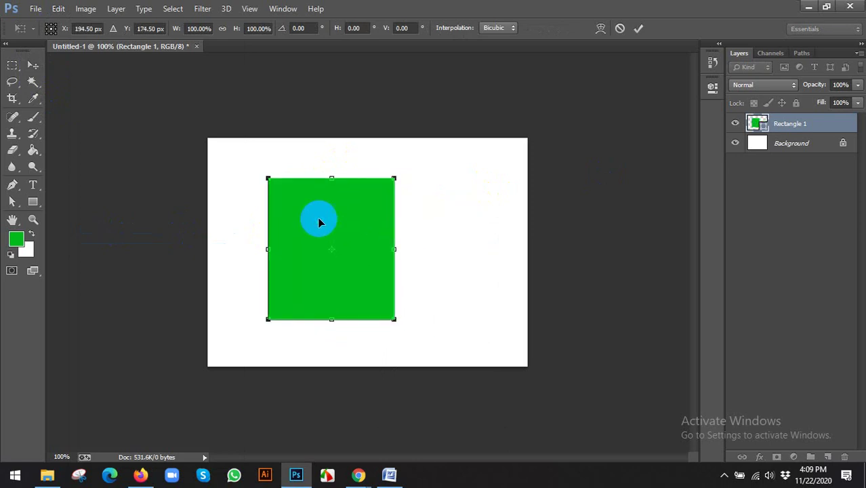
{"action": "right_click", "coordinate": [332, 225]}
{"action": "left_click", "coordinate": [357, 261]}
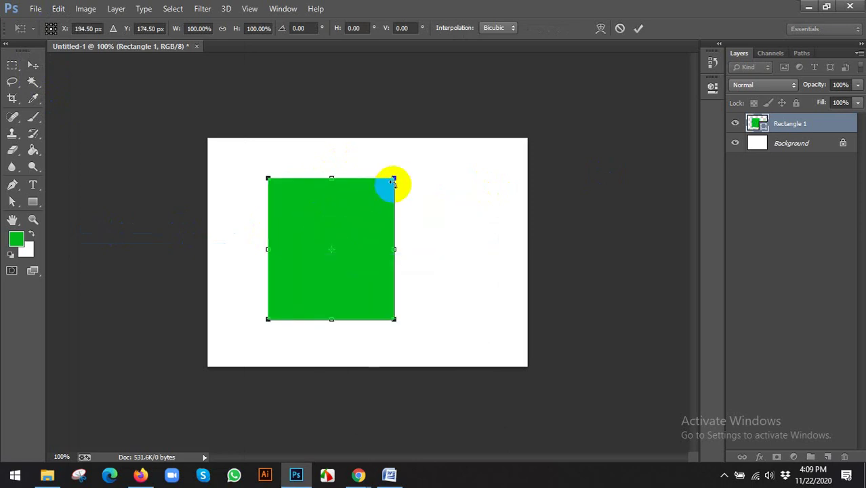
{"action": "mouse_move", "coordinate": [397, 181]}
{"action": "left_mouse_down"}
{"action": "mouse_move", "coordinate": [433, 219]}
{"action": "mouse_move", "coordinate": [390, 180]}
{"action": "mouse_move", "coordinate": [396, 185]}
{"action": "left_mouse_up"}
Step: Skew the rectangle's upper-right corner nearly onto the upper-left, stretch the lower-right corner outward to about 178% width, and reposition the shape
{"action": "right_click", "coordinate": [351, 198]}
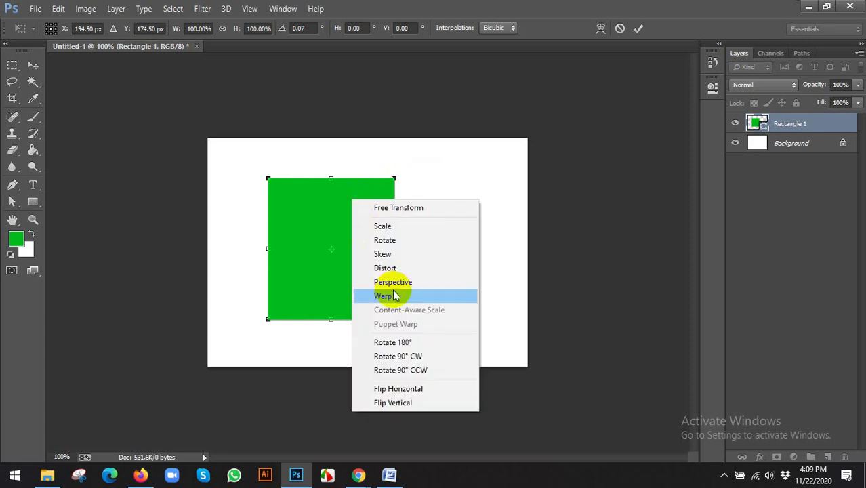
{"action": "left_click", "coordinate": [381, 255]}
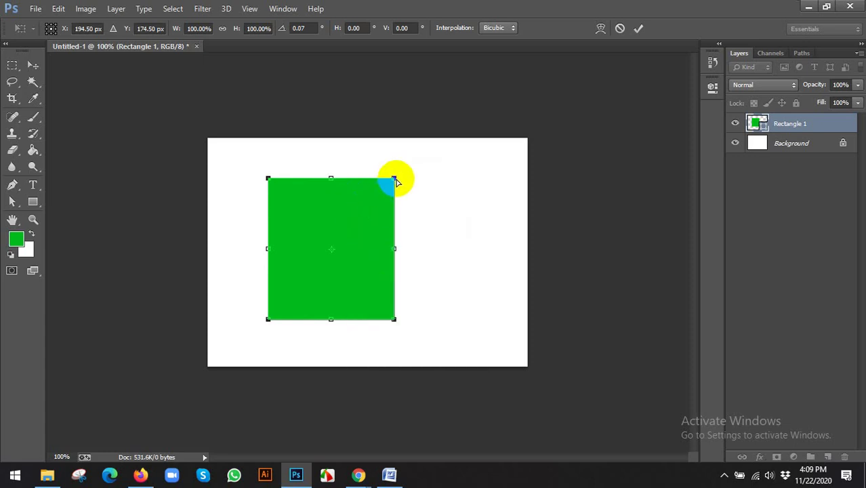
{"action": "left_click_drag", "start_coordinate": [396, 182], "coordinate": [281, 213]}
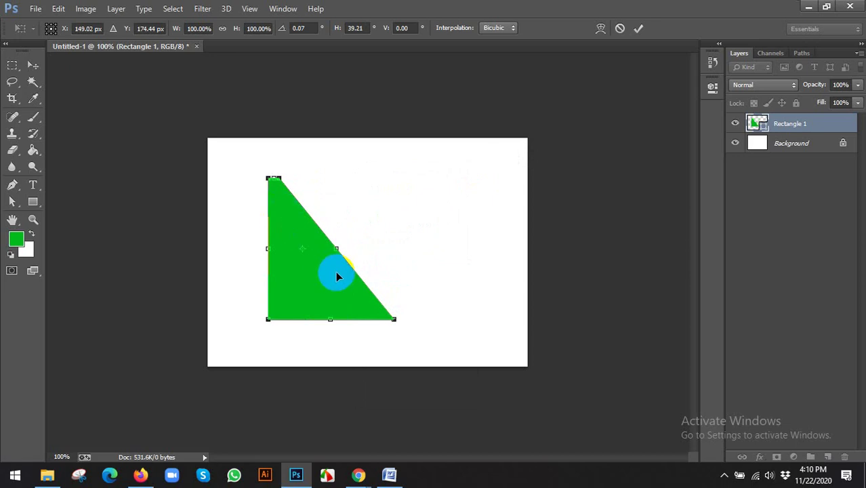
{"action": "left_click_drag", "start_coordinate": [336, 252], "coordinate": [360, 220]}
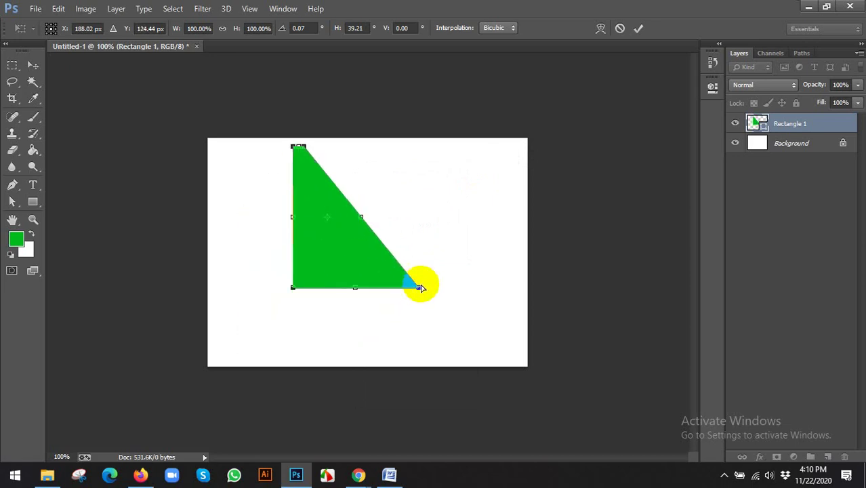
{"action": "left_click_drag", "start_coordinate": [420, 291], "coordinate": [517, 287]}
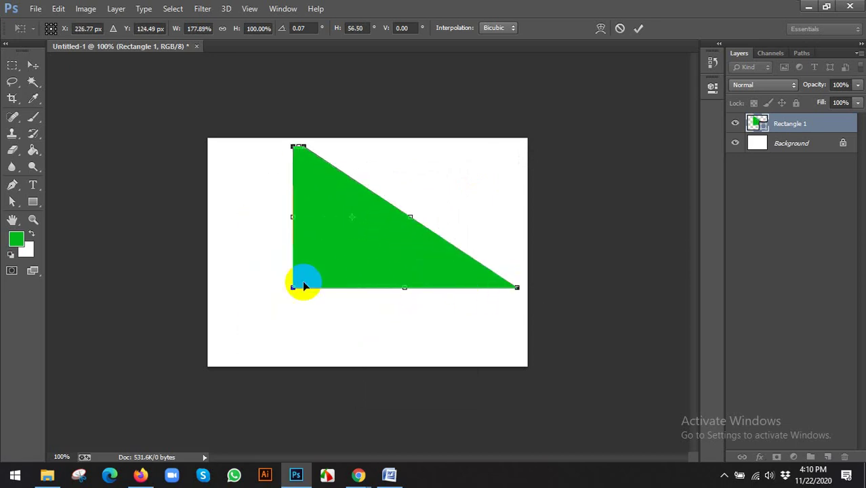
{"action": "left_click_drag", "start_coordinate": [293, 290], "coordinate": [271, 297]}
Step: Switch to the Google Meet call in Chrome, turn the microphone on, and return to Photoshop
{"action": "mouse_move", "coordinate": [355, 476]}
{"action": "left_click", "coordinate": [325, 417]}
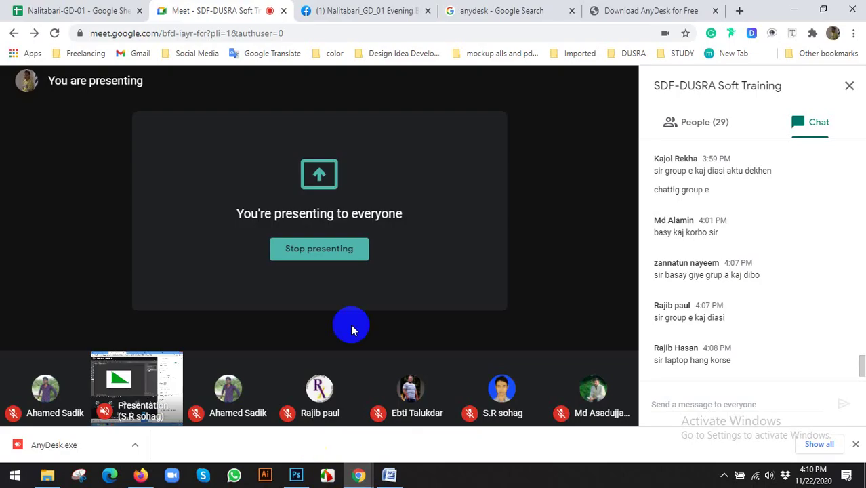
{"action": "left_click", "coordinate": [256, 401]}
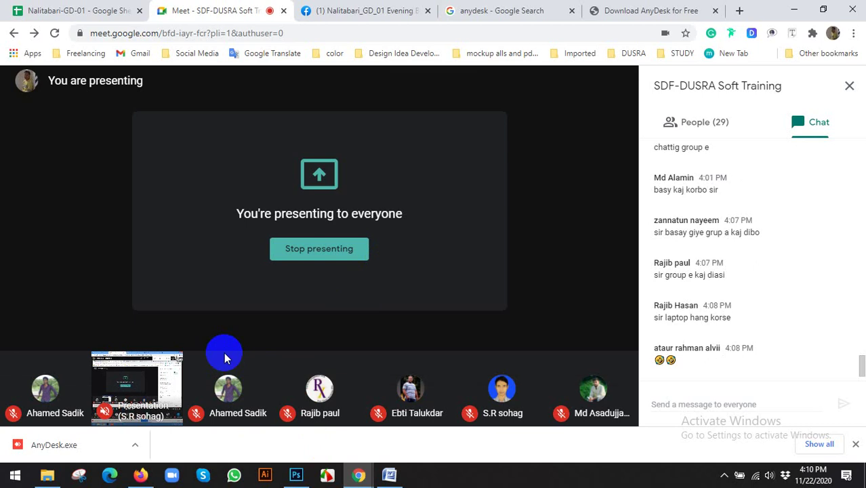
{"action": "mouse_move", "coordinate": [72, 308]}
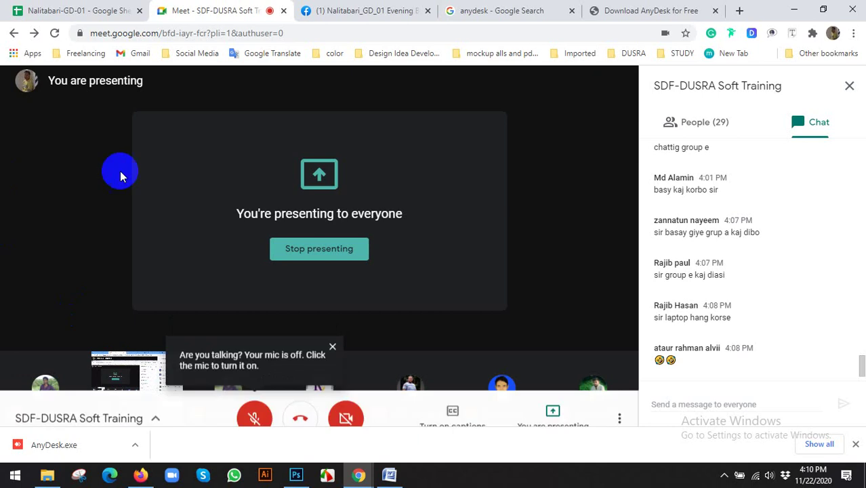
{"action": "left_click", "coordinate": [256, 398]}
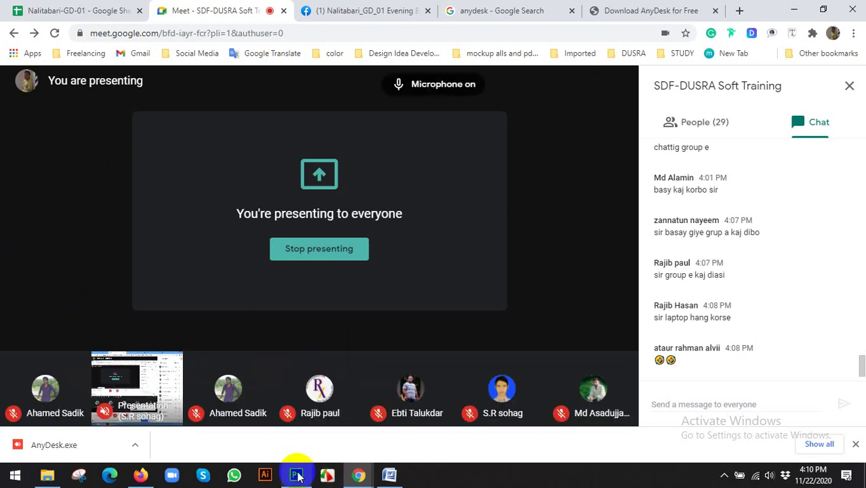
{"action": "left_click", "coordinate": [296, 474]}
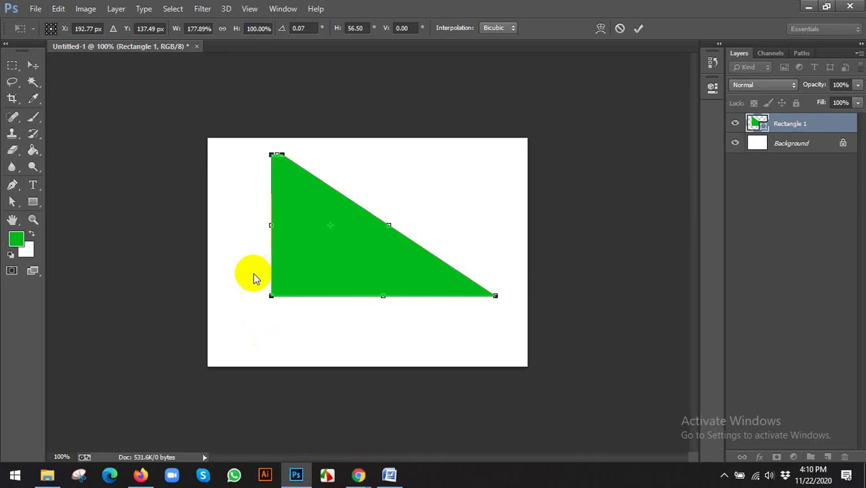
Step: Skew both upper corners of the green shape until they meet above the middle of its base, forming a triangle
{"action": "right_click", "coordinate": [287, 190]}
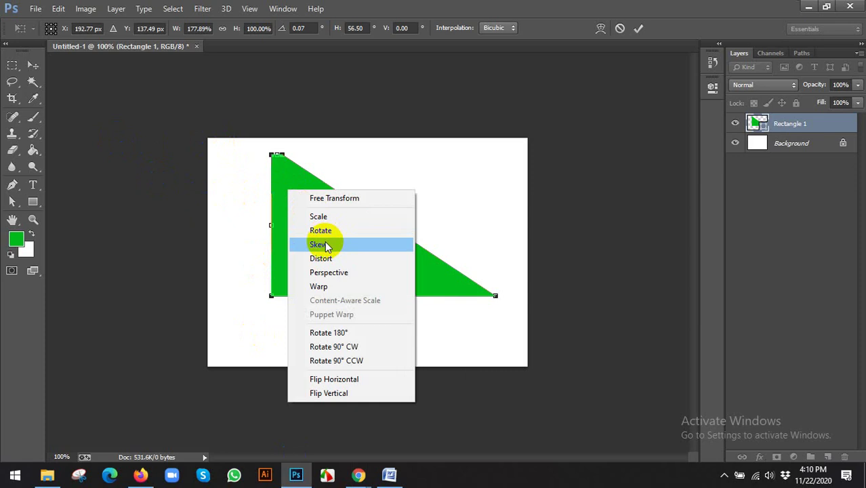
{"action": "left_click", "coordinate": [640, 30]}
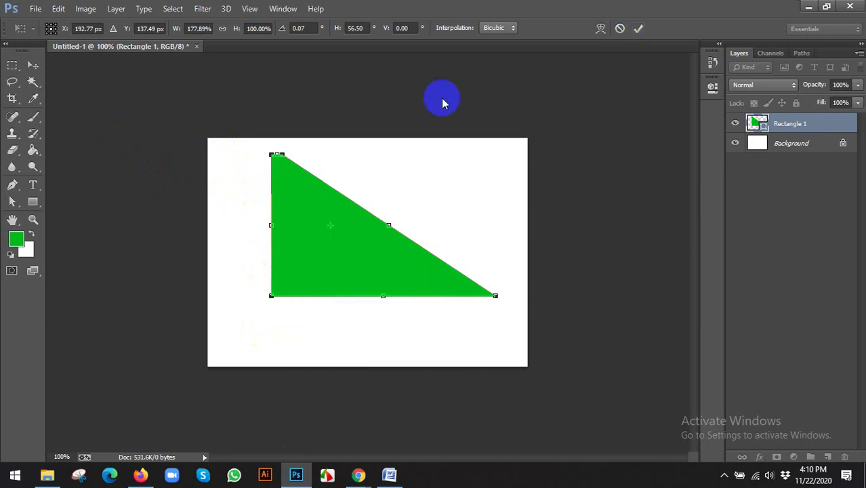
{"action": "left_click_drag", "start_coordinate": [283, 157], "coordinate": [452, 175]}
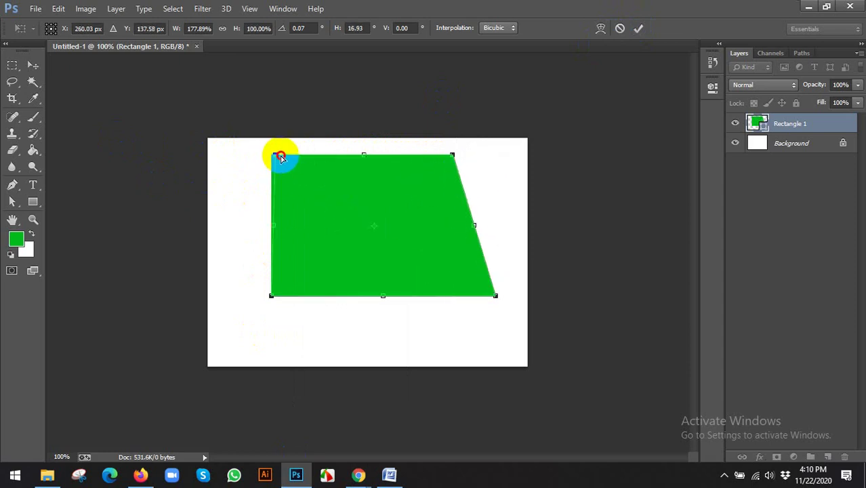
{"action": "left_click_drag", "start_coordinate": [275, 156], "coordinate": [377, 155]}
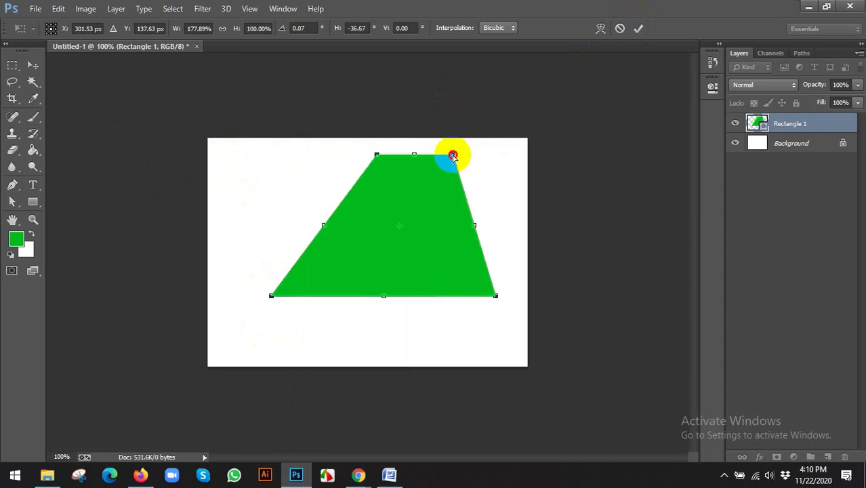
{"action": "left_click_drag", "start_coordinate": [452, 155], "coordinate": [383, 157]}
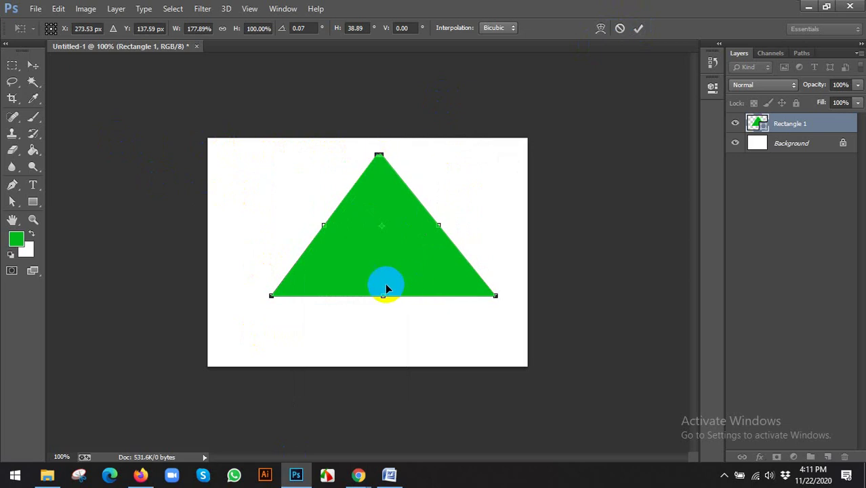
Step: Shift the triangle slightly up and left, skew its lower-left corner slightly upward, and commit the transform
{"action": "mouse_move", "coordinate": [383, 295]}
{"action": "left_mouse_down"}
{"action": "mouse_move", "coordinate": [383, 242]}
{"action": "mouse_move", "coordinate": [381, 290]}
{"action": "left_mouse_up"}
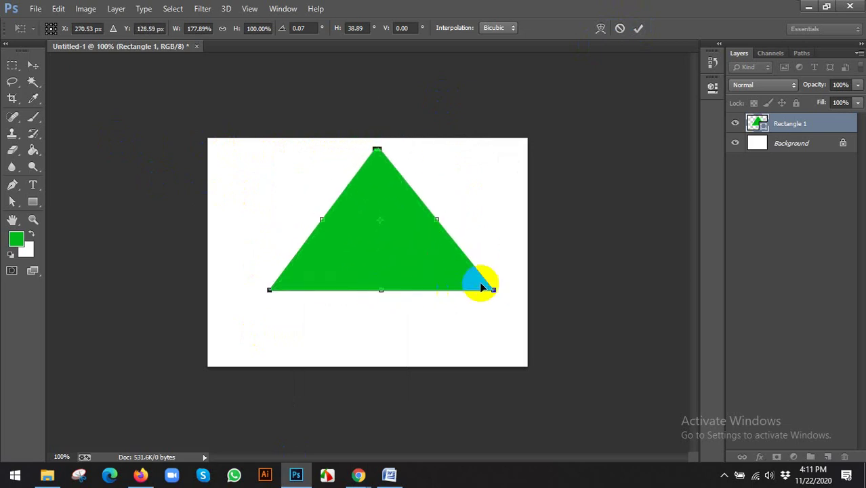
{"action": "mouse_move", "coordinate": [492, 292]}
{"action": "left_mouse_down"}
{"action": "mouse_move", "coordinate": [410, 290]}
{"action": "mouse_move", "coordinate": [484, 287]}
{"action": "left_mouse_up"}
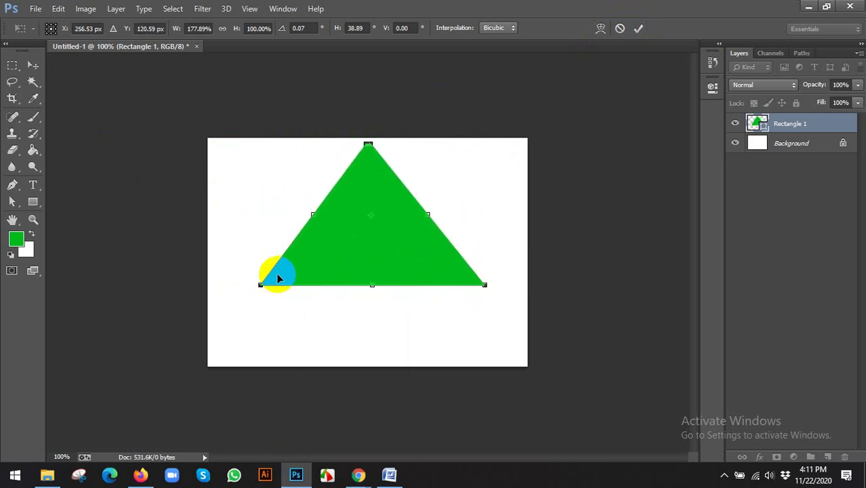
{"action": "mouse_move", "coordinate": [260, 287]}
{"action": "left_mouse_down"}
{"action": "mouse_move", "coordinate": [288, 286]}
{"action": "mouse_move", "coordinate": [263, 281]}
{"action": "left_mouse_up"}
{"action": "left_click", "coordinate": [639, 30]}
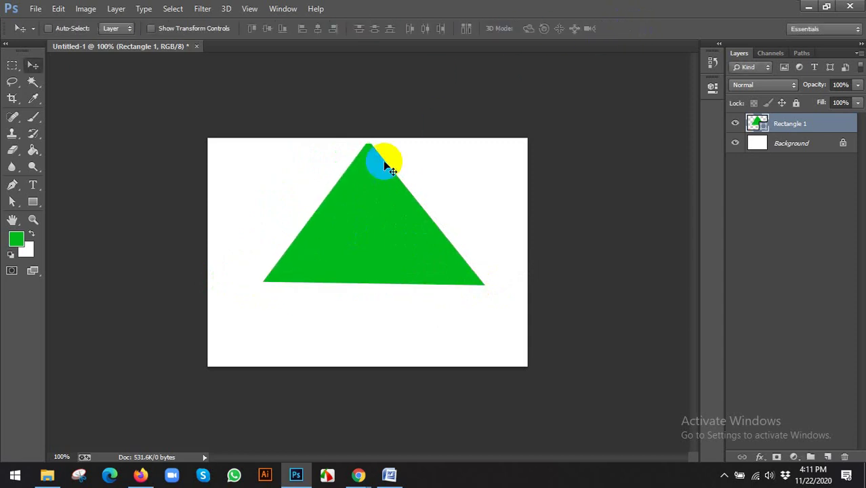
Step: Move the triangle down and distort it with Free Transform, lowering its top edge and pulling the upper-right corner outward
{"action": "left_click_drag", "start_coordinate": [387, 165], "coordinate": [360, 192]}
{"action": "left_click", "coordinate": [68, 9]}
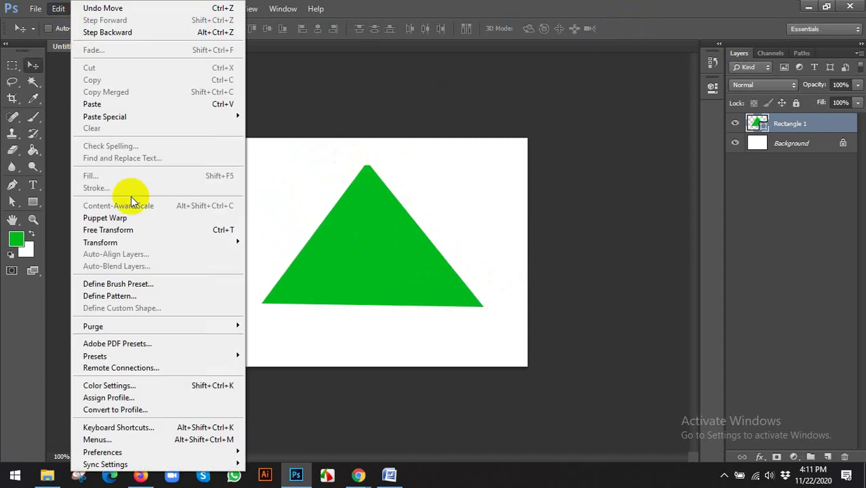
{"action": "left_click", "coordinate": [212, 226]}
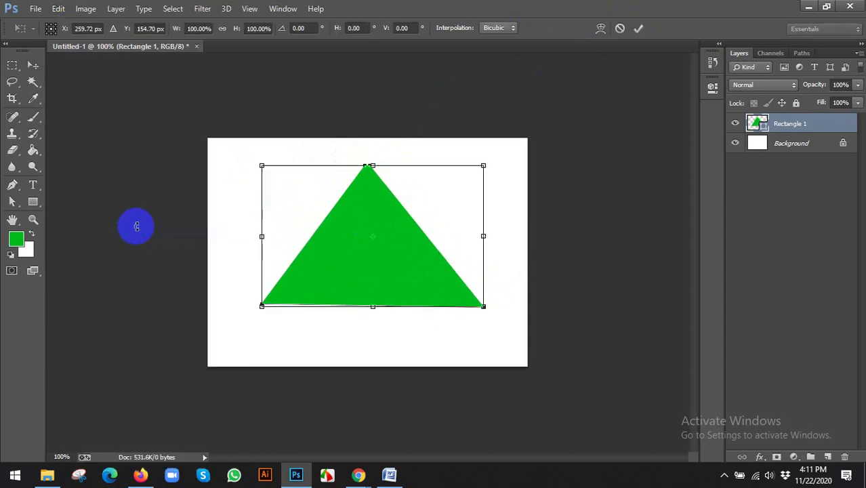
{"action": "right_click", "coordinate": [337, 239]}
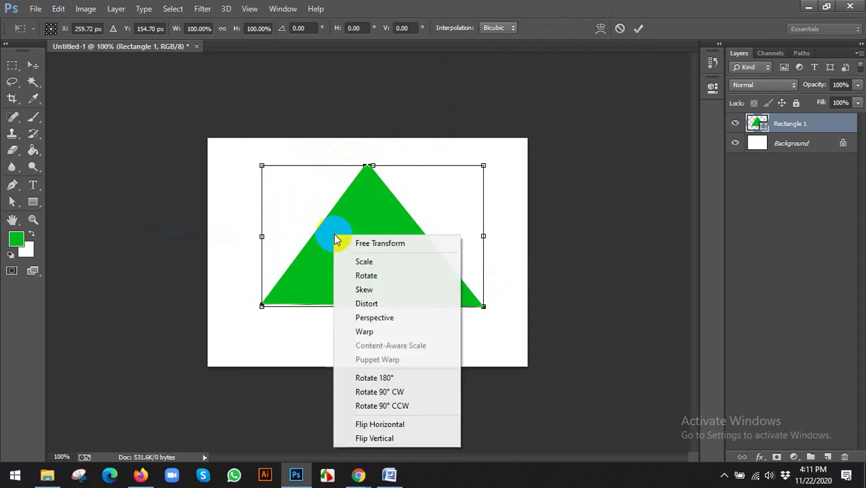
{"action": "left_click", "coordinate": [359, 303]}
{"action": "left_click_drag", "start_coordinate": [373, 168], "coordinate": [331, 185]}
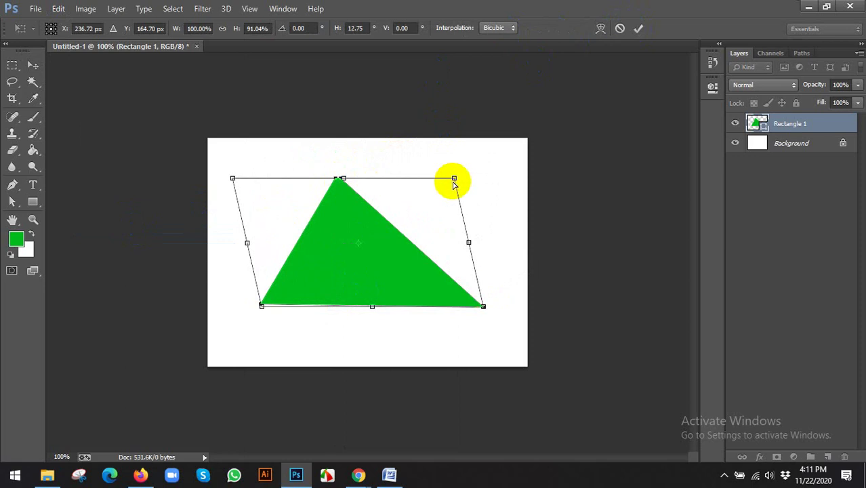
{"action": "left_click_drag", "start_coordinate": [454, 178], "coordinate": [509, 174]}
Step: Use Perspective to pull in the upper corners and narrow the triangle's base, and commit the transform
{"action": "right_click", "coordinate": [368, 206]}
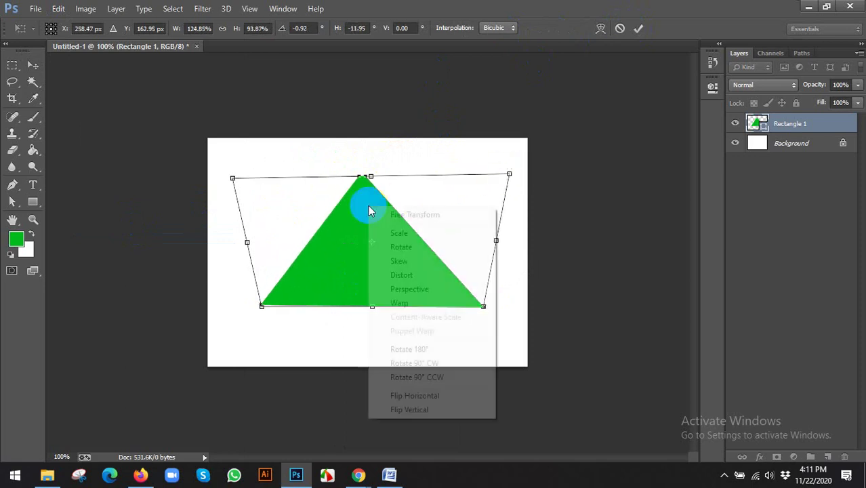
{"action": "left_click", "coordinate": [393, 289]}
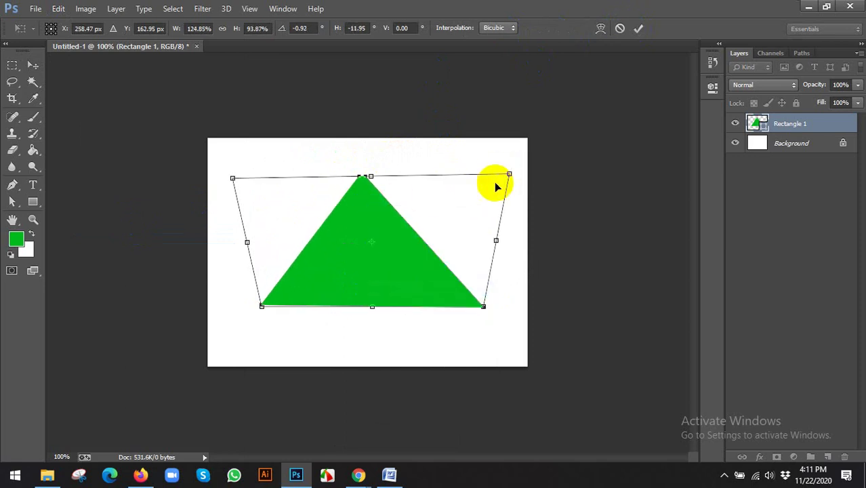
{"action": "left_click_drag", "start_coordinate": [509, 174], "coordinate": [467, 193]}
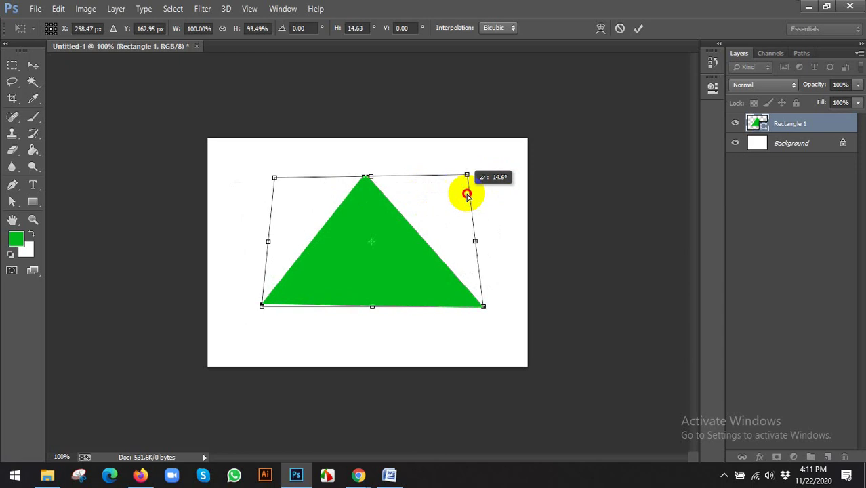
{"action": "left_click_drag", "start_coordinate": [483, 305], "coordinate": [434, 283]}
{"action": "right_click", "coordinate": [372, 221]}
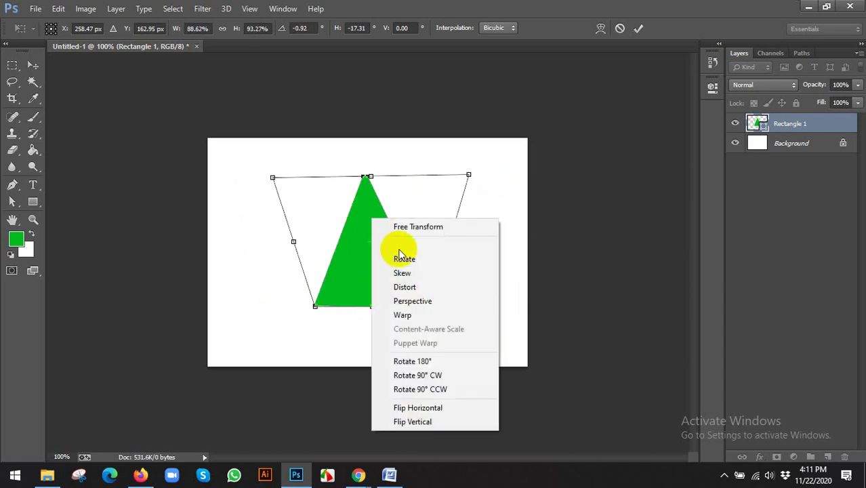
{"action": "left_click", "coordinate": [418, 317]}
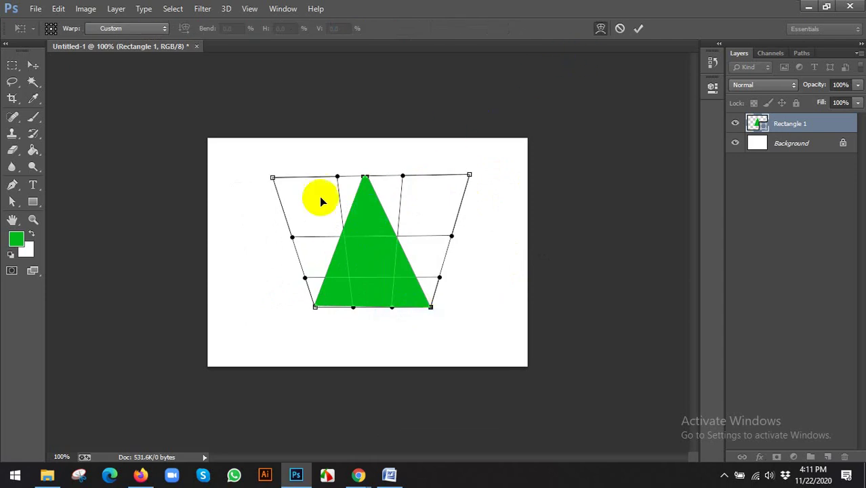
{"action": "left_click", "coordinate": [639, 29]}
Step: Start a Warp on the green triangle and pull its tip down so the upper edge of the grid curves inward
{"action": "left_click", "coordinate": [59, 8]}
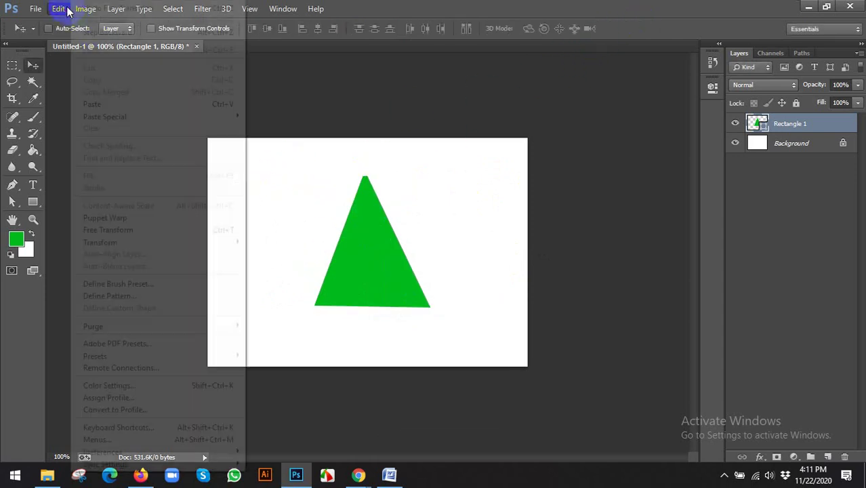
{"action": "left_click", "coordinate": [155, 231]}
{"action": "right_click", "coordinate": [362, 235]}
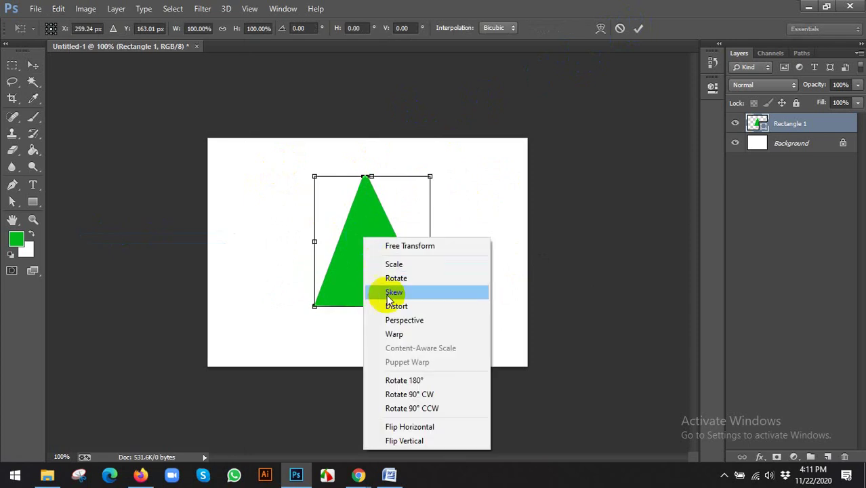
{"action": "left_click", "coordinate": [394, 335]}
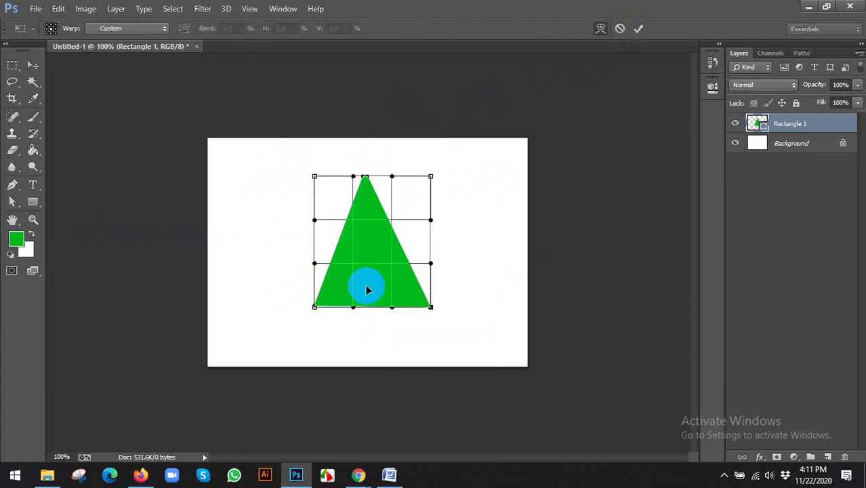
{"action": "scroll", "coordinate": [358, 207], "scroll_direction": "up", "scroll_amount": 5}
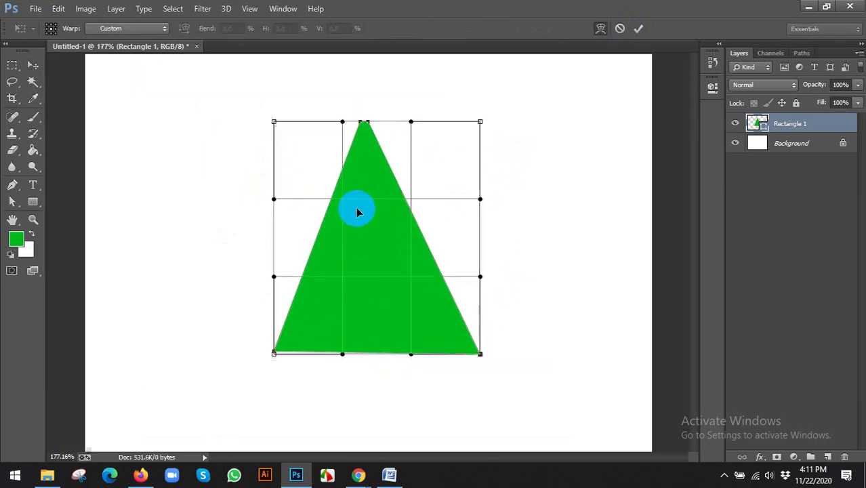
{"action": "scroll", "coordinate": [333, 198], "scroll_direction": "up", "scroll_amount": 1}
{"action": "scroll", "coordinate": [333, 196], "scroll_direction": "up", "scroll_amount": 2}
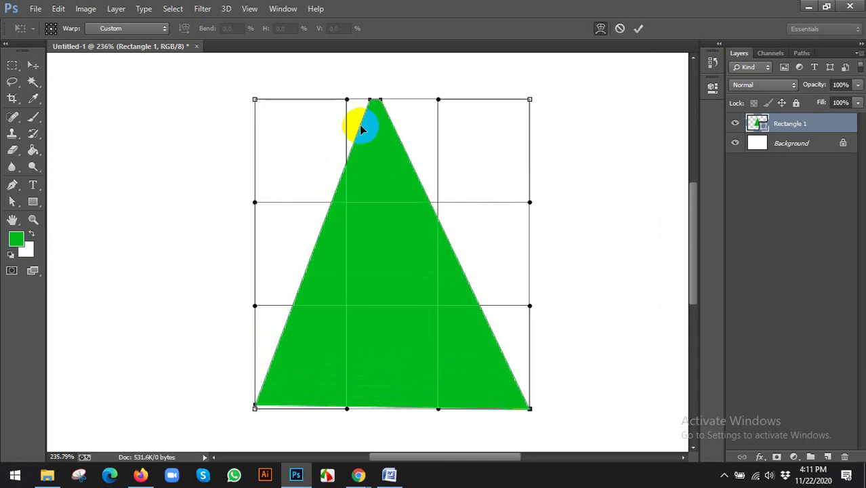
{"action": "left_click_drag", "start_coordinate": [369, 99], "coordinate": [374, 149]}
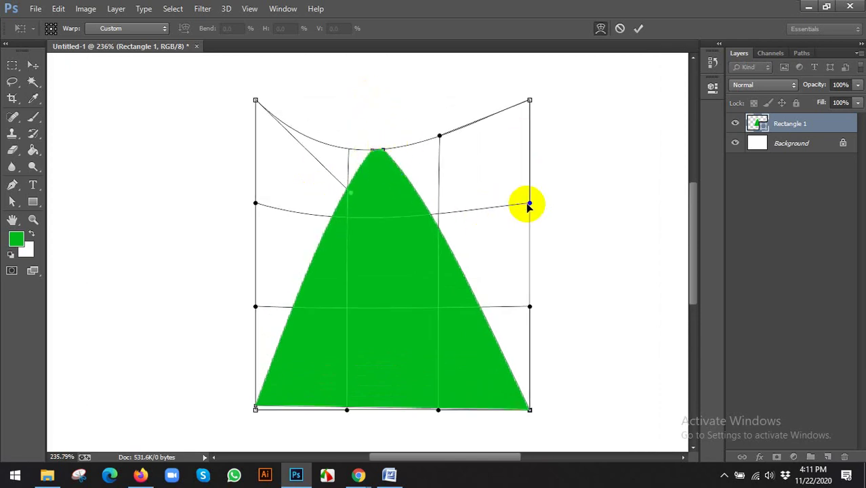
Step: Warp both sides of the shape inward so its middle narrows to a thin neck above the base
{"action": "left_click_drag", "start_coordinate": [529, 204], "coordinate": [301, 339]}
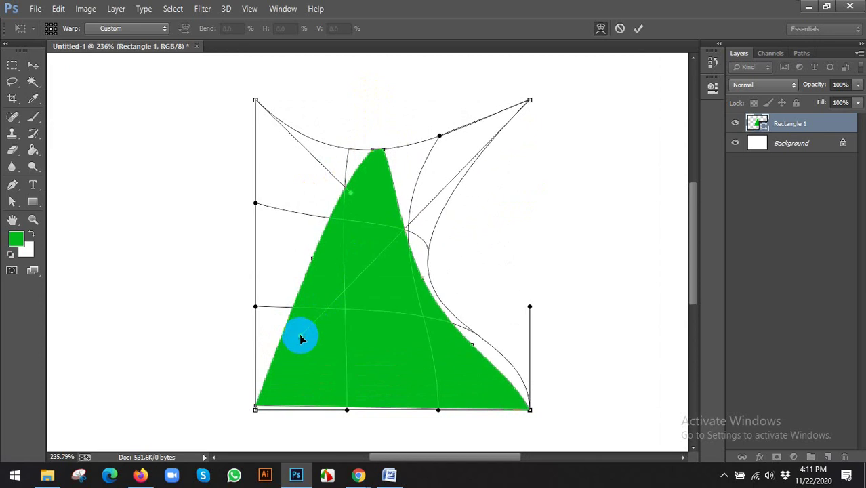
{"action": "left_click", "coordinate": [530, 307]}
{"action": "left_click_drag", "start_coordinate": [530, 308], "coordinate": [412, 280]}
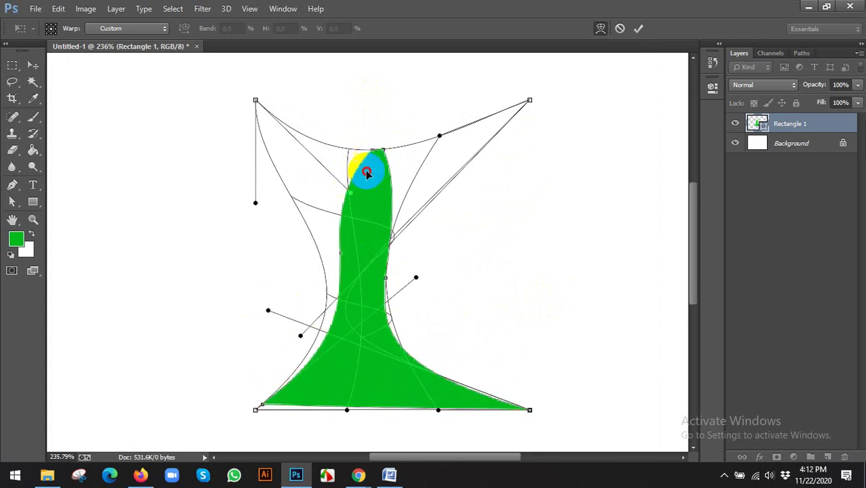
Step: Pull the warp grid's lower-left corner up and outward, swing its upper-right corner and handle outward, and commit the warp
{"action": "left_click", "coordinate": [268, 406]}
{"action": "left_click_drag", "start_coordinate": [256, 412], "coordinate": [149, 222]}
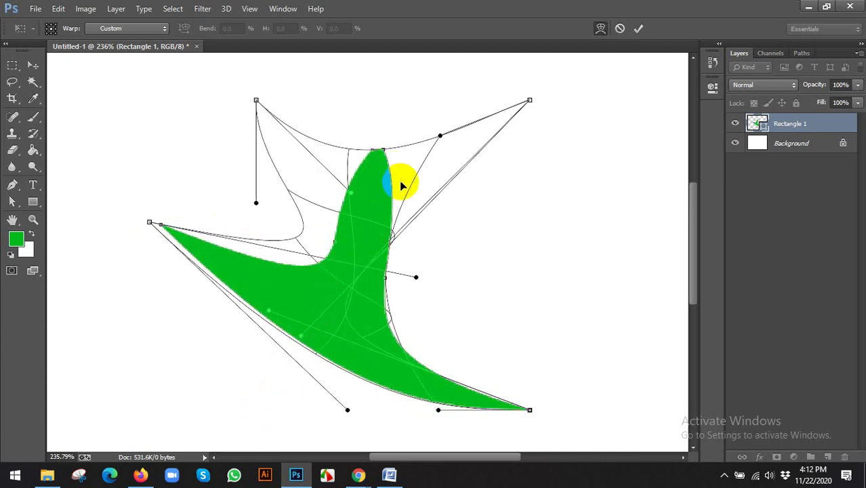
{"action": "left_click_drag", "start_coordinate": [529, 101], "coordinate": [627, 378]}
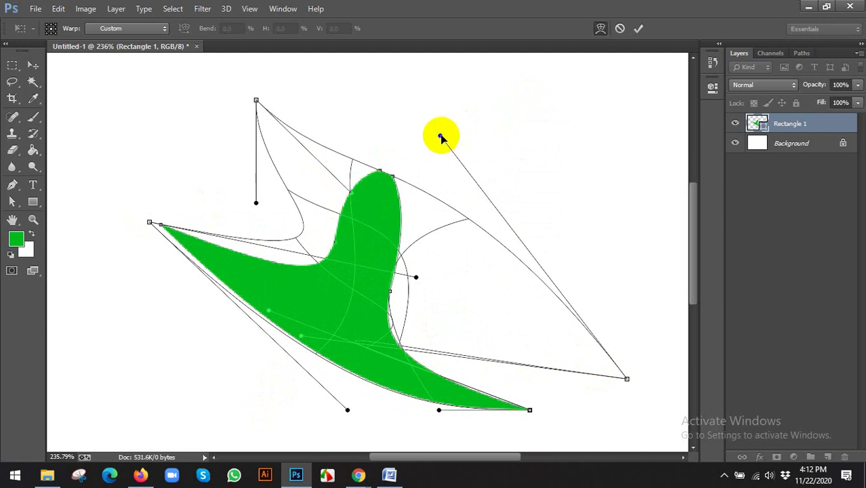
{"action": "left_click_drag", "start_coordinate": [440, 138], "coordinate": [625, 84]}
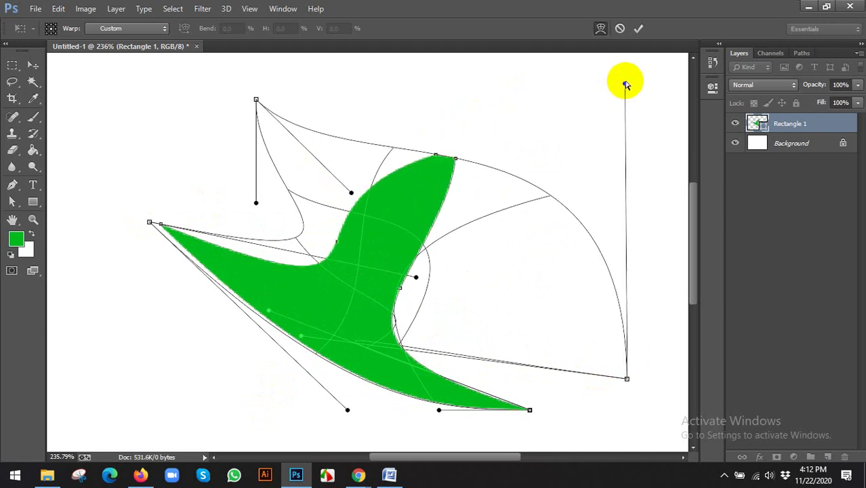
{"action": "left_click", "coordinate": [635, 32]}
{"action": "scroll", "coordinate": [408, 233], "scroll_direction": "down", "scroll_amount": 2}
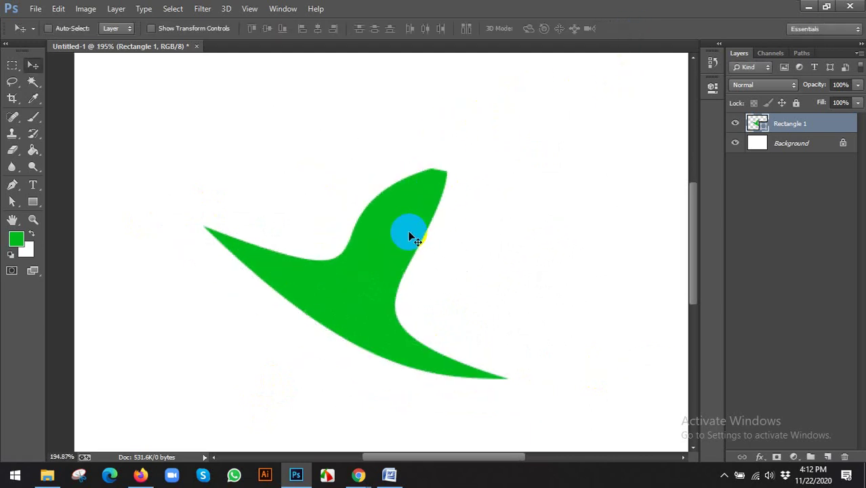
Step: Start Free Transform on the warped green shape and rotate it 180°
{"action": "right_click", "coordinate": [410, 225]}
{"action": "left_click", "coordinate": [377, 226]}
{"action": "key", "text": "ctrl+t"}
{"action": "right_click", "coordinate": [392, 224]}
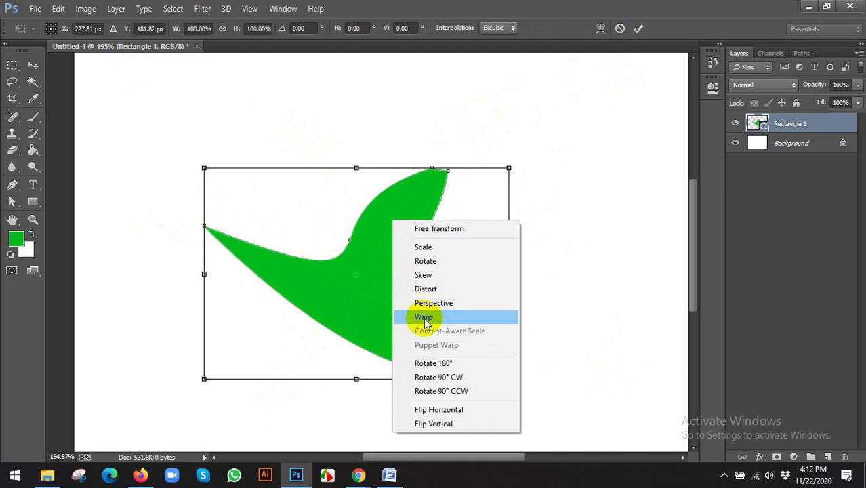
{"action": "left_click", "coordinate": [429, 365]}
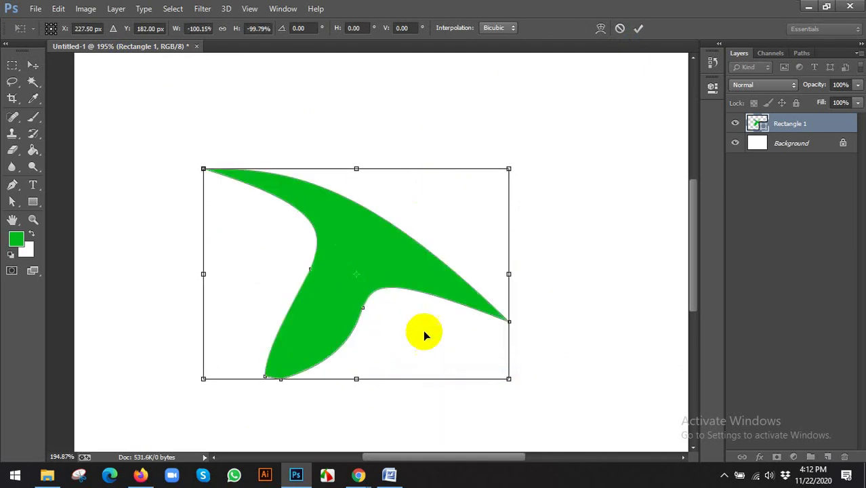
Step: Rotate the shape 90° clockwise and back 90° counterclockwise
{"action": "right_click", "coordinate": [350, 242]}
{"action": "left_click", "coordinate": [410, 395]}
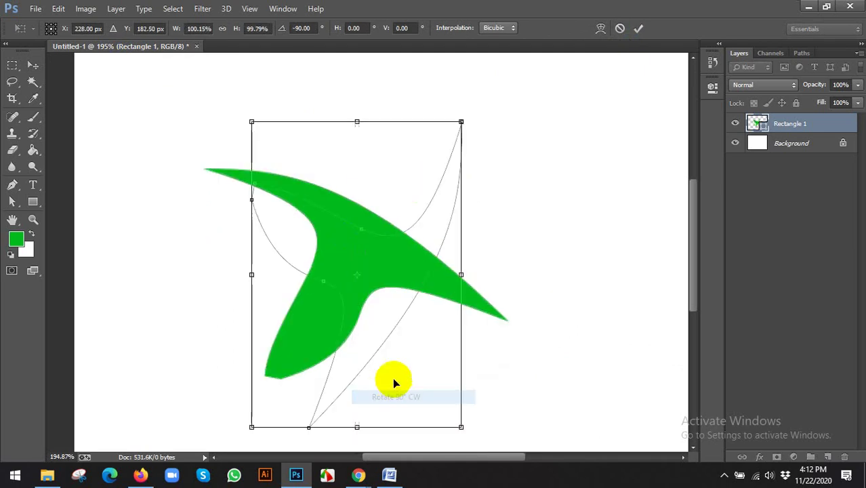
{"action": "right_click", "coordinate": [377, 255]}
{"action": "left_click", "coordinate": [407, 206]}
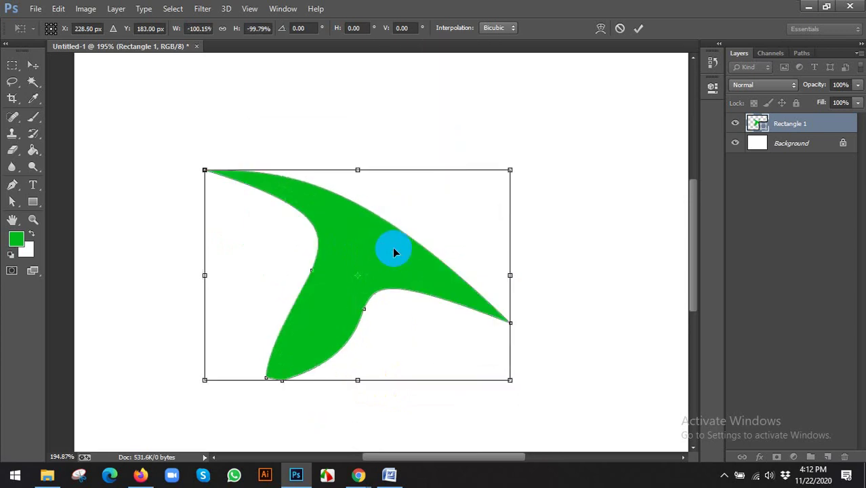
Step: Flip the shape horizontally and vertically, and commit the transform
{"action": "right_click", "coordinate": [395, 252]}
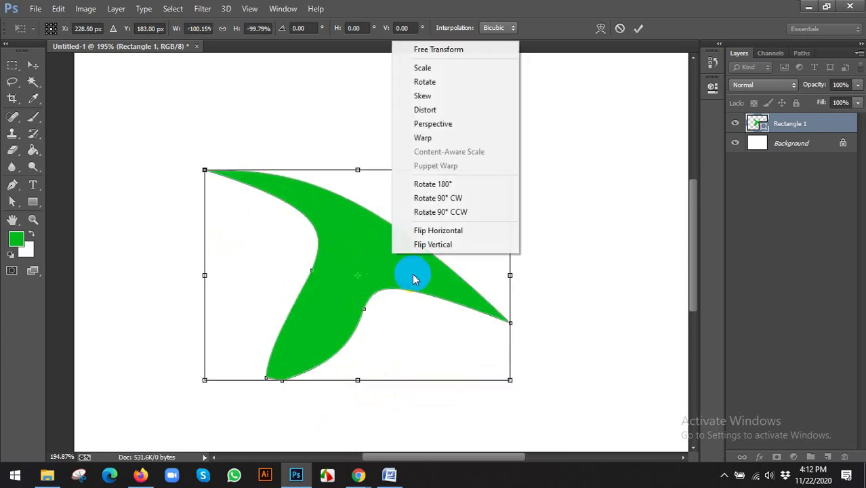
{"action": "left_click", "coordinate": [430, 232]}
{"action": "right_click", "coordinate": [393, 238]}
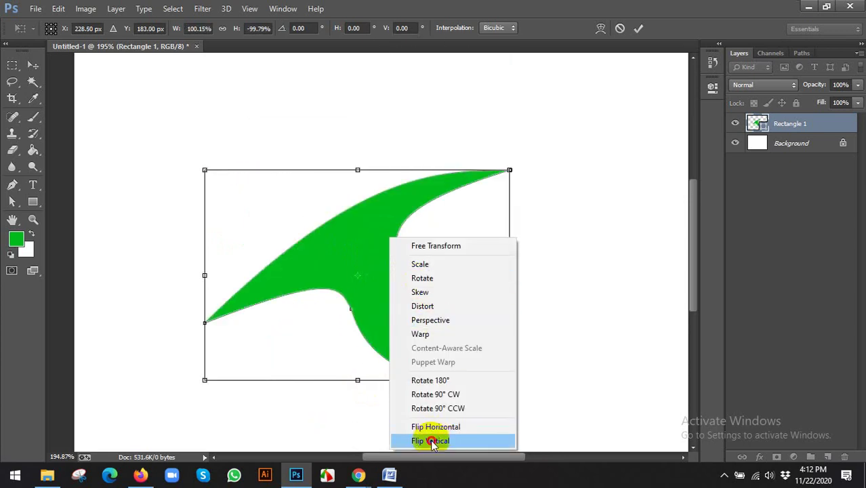
{"action": "left_click", "coordinate": [432, 441]}
{"action": "left_click", "coordinate": [639, 28]}
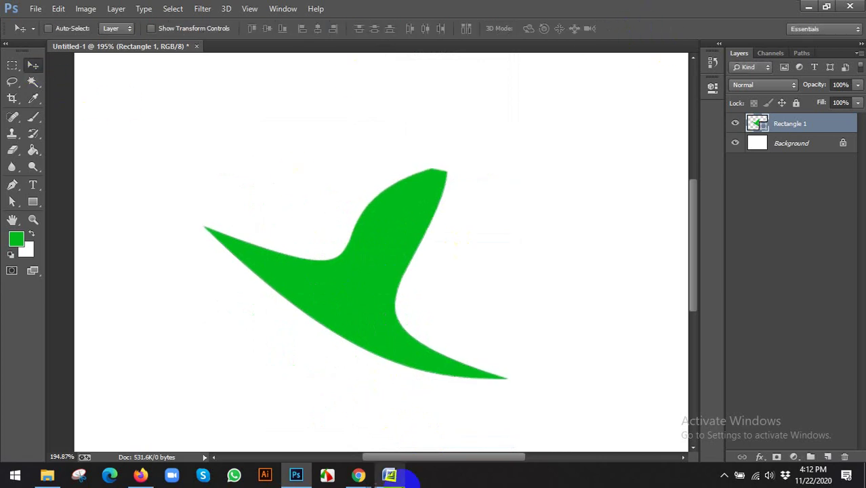
Step: Check the Session 03 topics in the Word course outline, and close the Untitled-1 document in Photoshop without saving
{"action": "left_click", "coordinate": [390, 475]}
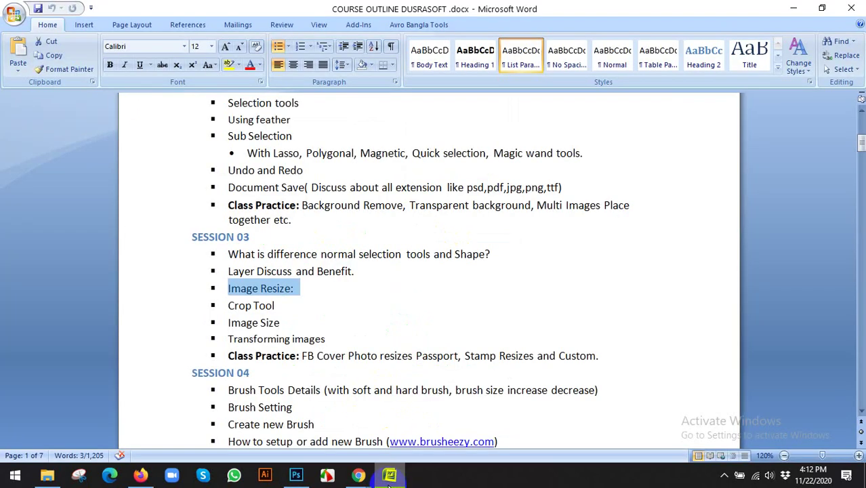
{"action": "left_click", "coordinate": [390, 476]}
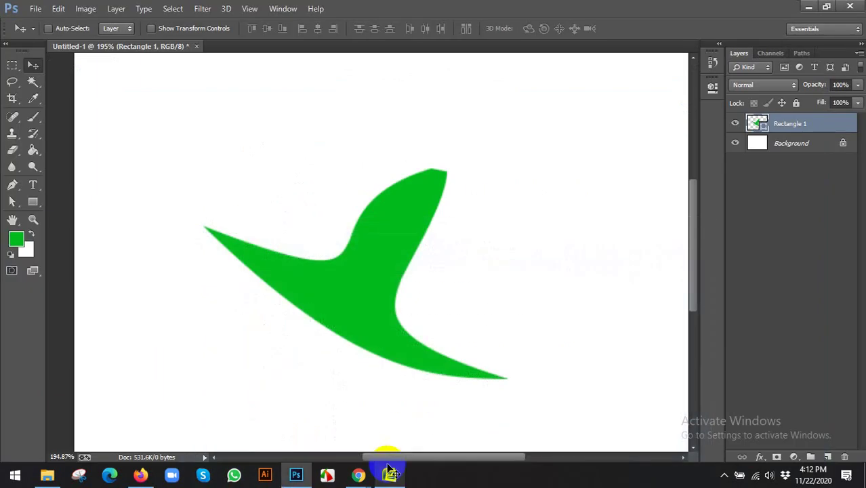
{"action": "left_click", "coordinate": [194, 47]}
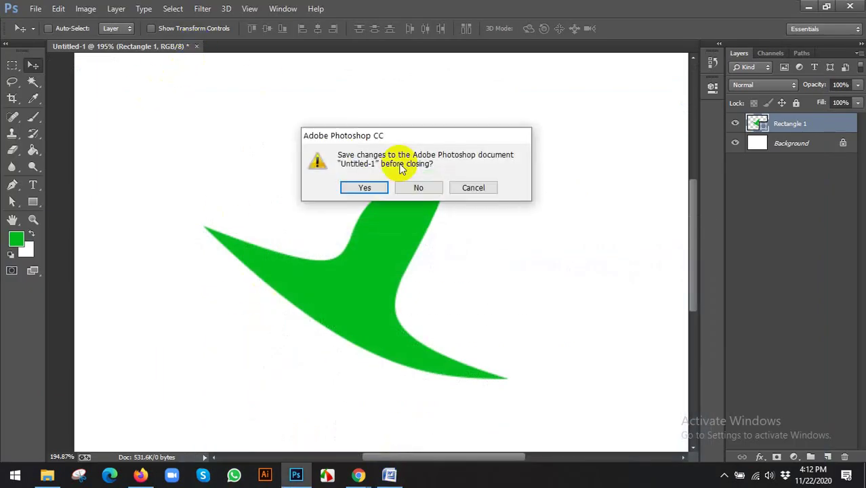
{"action": "left_click", "coordinate": [424, 187]}
Step: Switch to Chrome and open the tab with the anydesk Google search
{"action": "mouse_move", "coordinate": [360, 475]}
{"action": "left_click", "coordinate": [333, 437]}
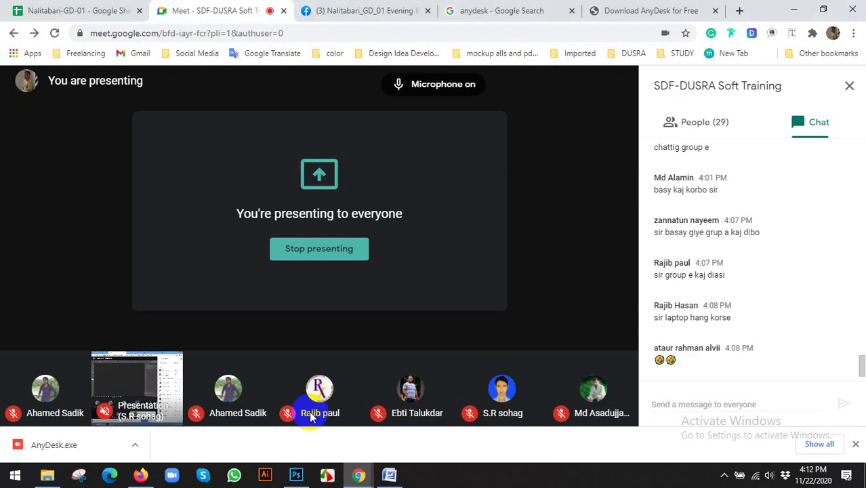
{"action": "left_click", "coordinate": [615, 8]}
{"action": "left_click", "coordinate": [518, 8]}
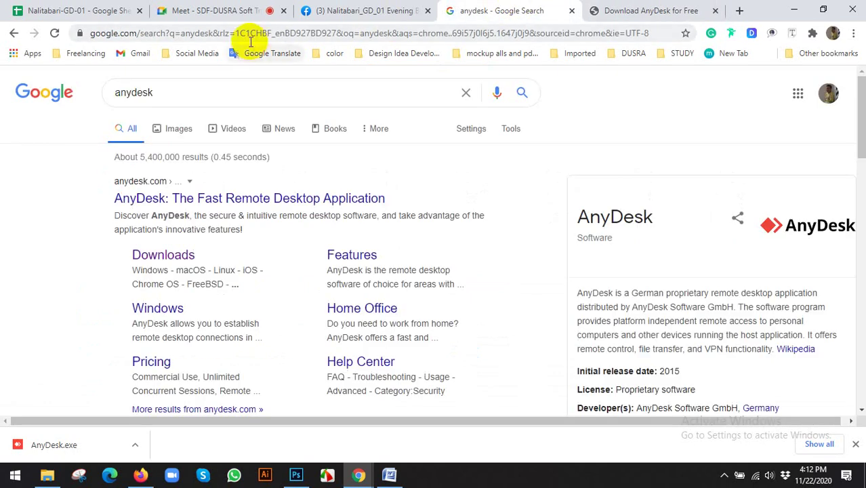
{"action": "left_click", "coordinate": [248, 36]}
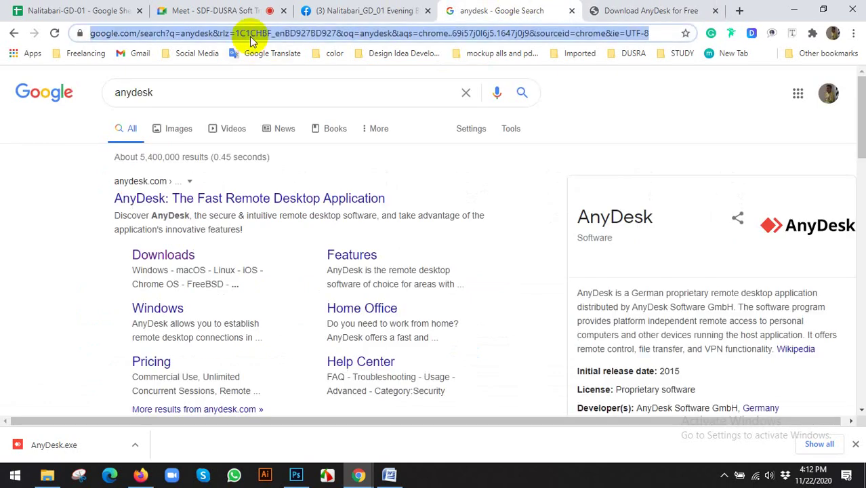
Step: Replace the Google query with "passport picture" and show the image results
{"action": "left_click", "coordinate": [213, 100]}
{"action": "left_click", "coordinate": [187, 93]}
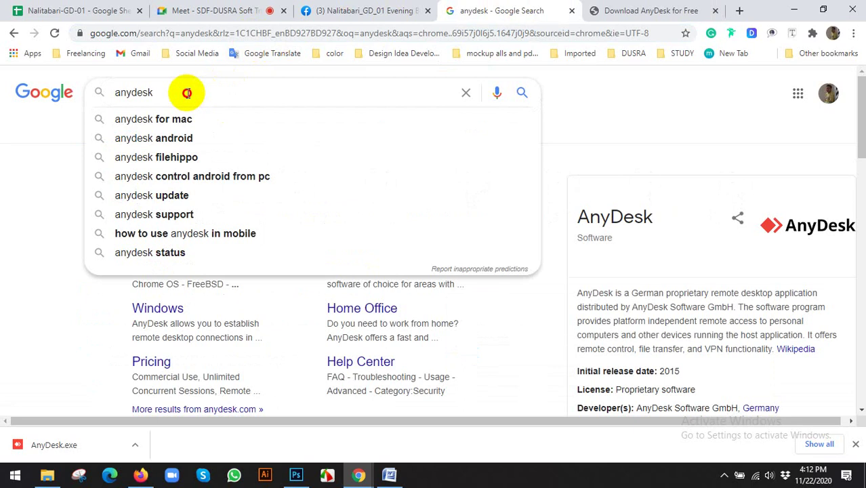
{"action": "left_click_drag", "start_coordinate": [187, 93], "coordinate": [107, 91]}
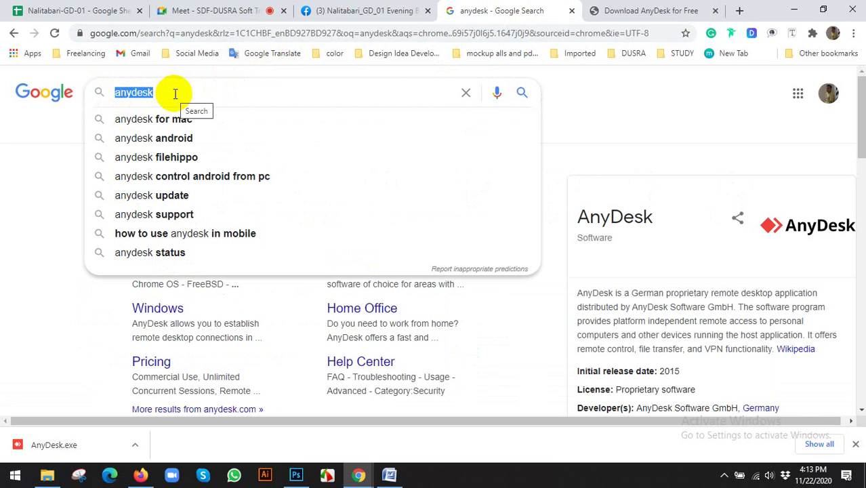
{"action": "type", "text": "pass"}
{"action": "type", "text": "p"}
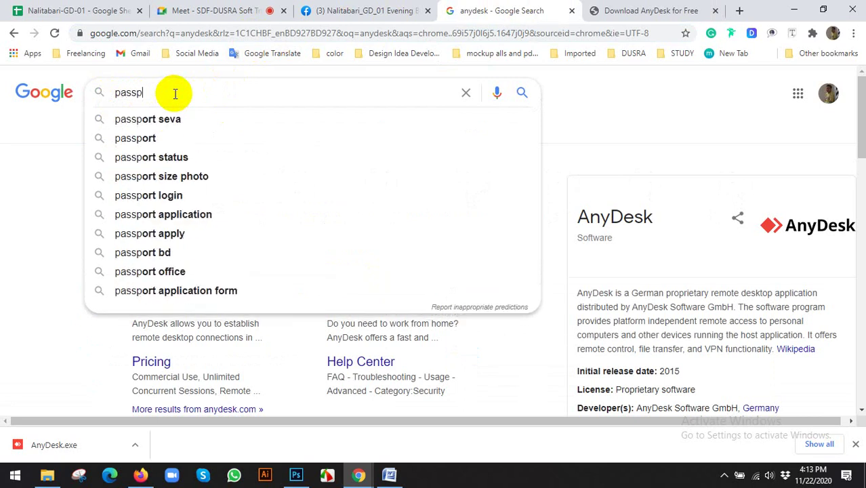
{"action": "type", "text": "ort pic"}
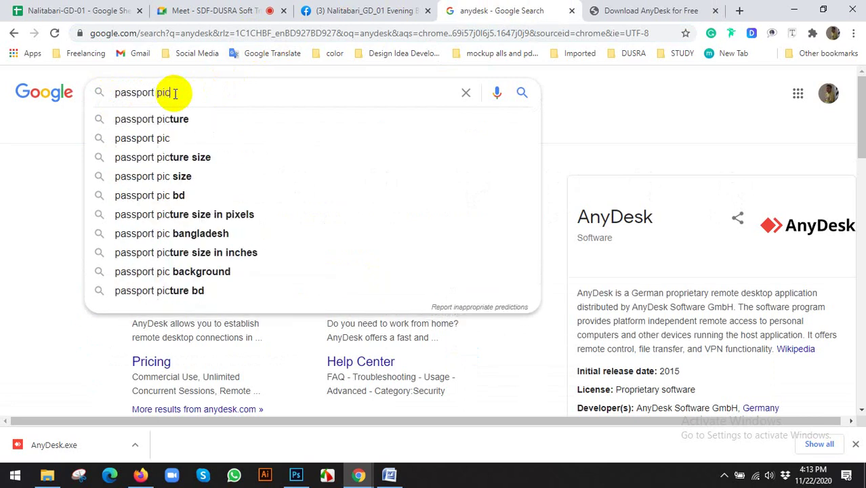
{"action": "key", "text": "Down"}
{"action": "key", "text": "Return"}
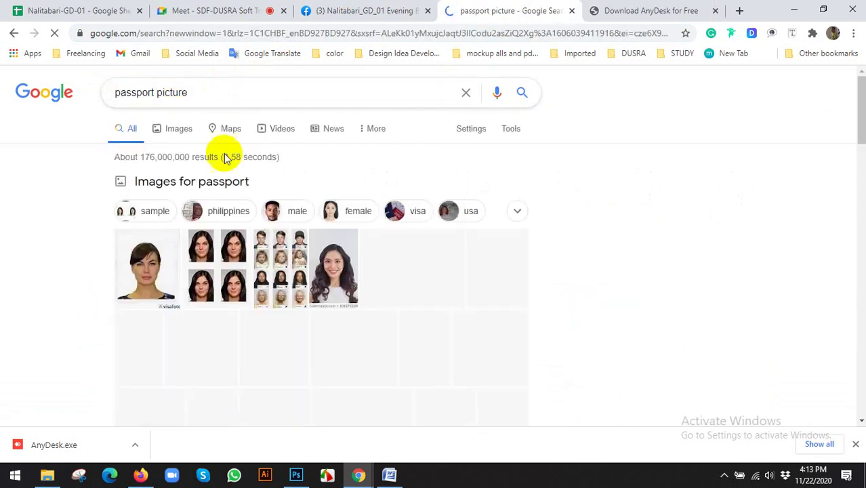
{"action": "left_click", "coordinate": [179, 136]}
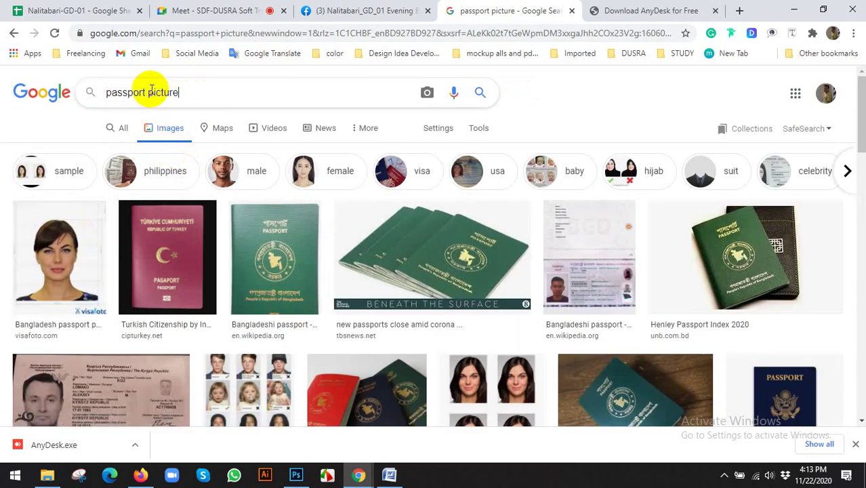
Step: Refine the image search to "passport size picture bd" and browse the results
{"action": "left_click", "coordinate": [149, 94]}
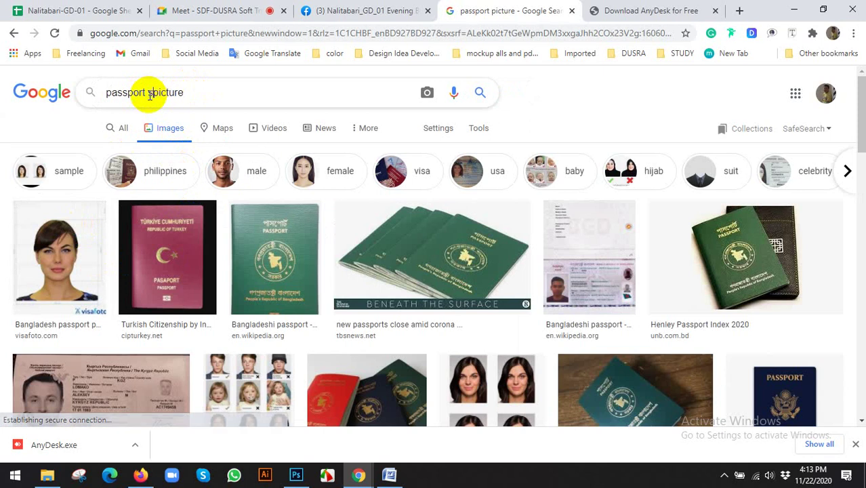
{"action": "type", "text": "size"}
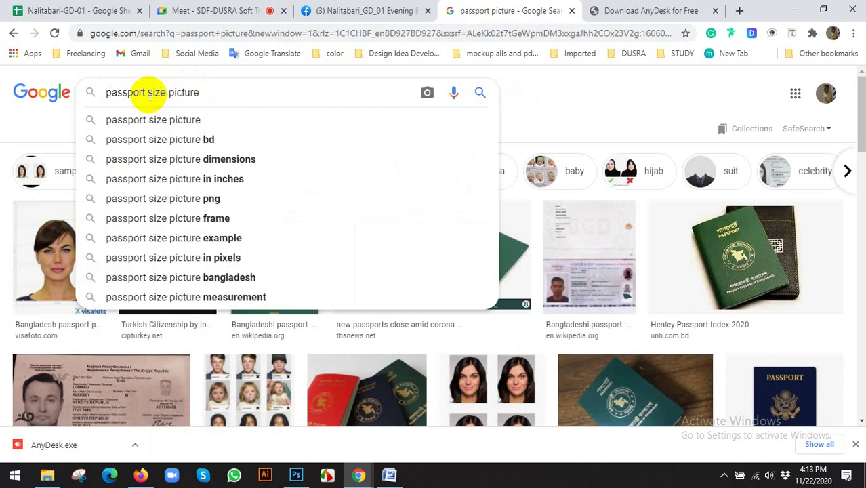
{"action": "left_click", "coordinate": [186, 138]}
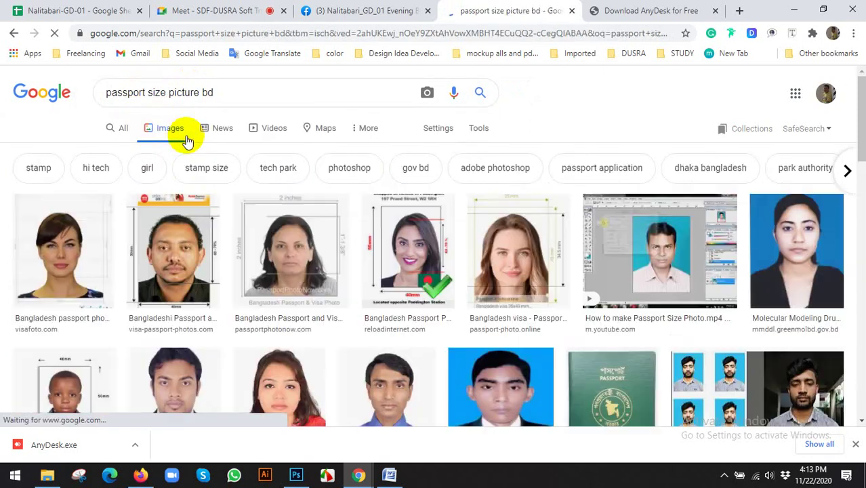
{"action": "scroll", "coordinate": [423, 237], "scroll_direction": "down", "scroll_amount": 1}
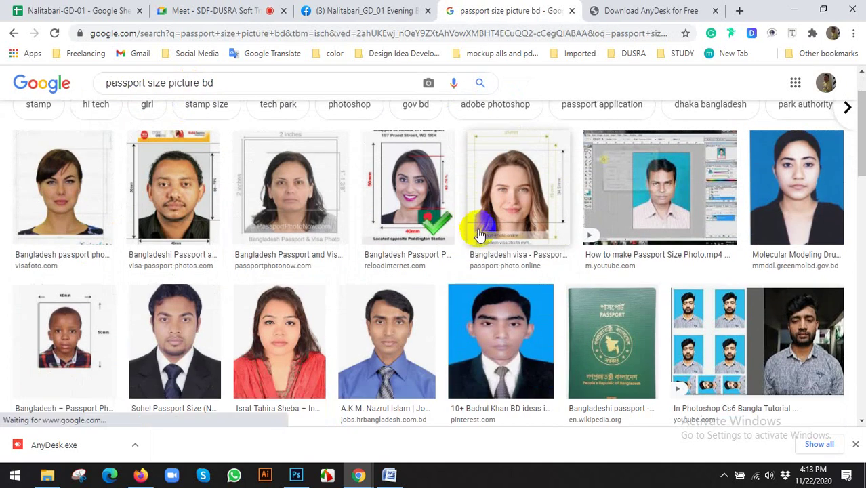
Step: Browse the passport size picture results and preview several candidate photos for one suitable for the resizing practice
{"action": "left_click", "coordinate": [673, 171]}
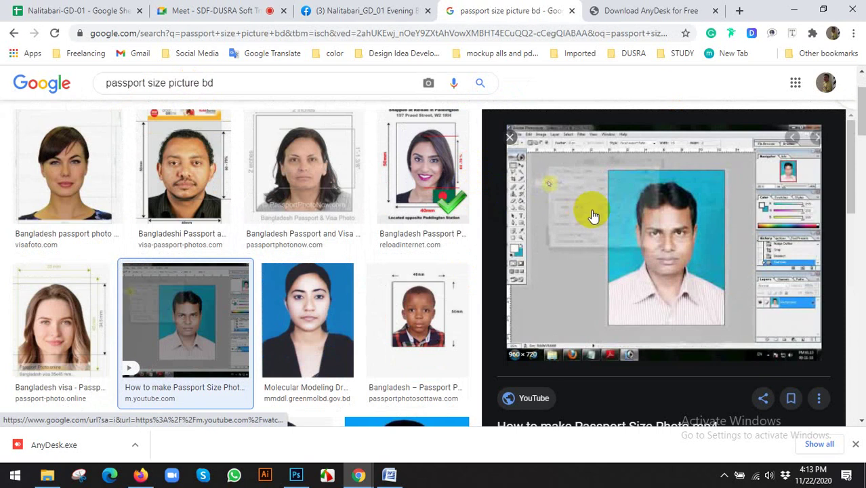
{"action": "scroll", "coordinate": [275, 210], "scroll_direction": "down", "scroll_amount": 3}
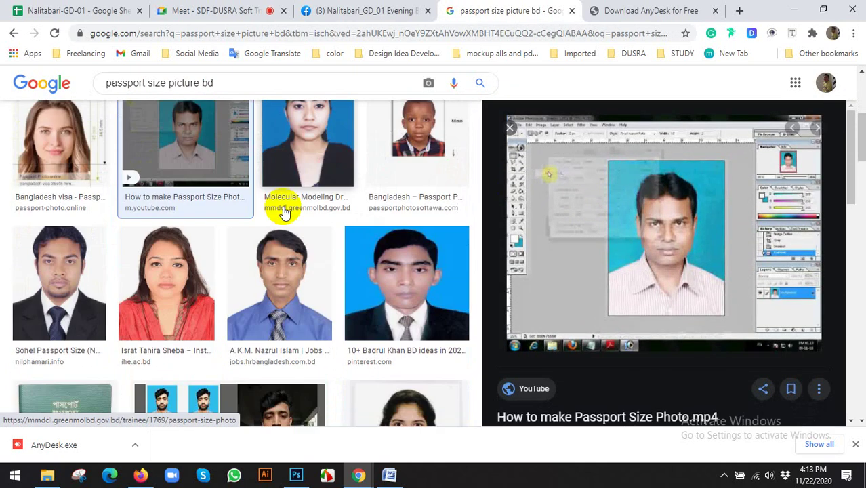
{"action": "scroll", "coordinate": [295, 214], "scroll_direction": "down", "scroll_amount": 2}
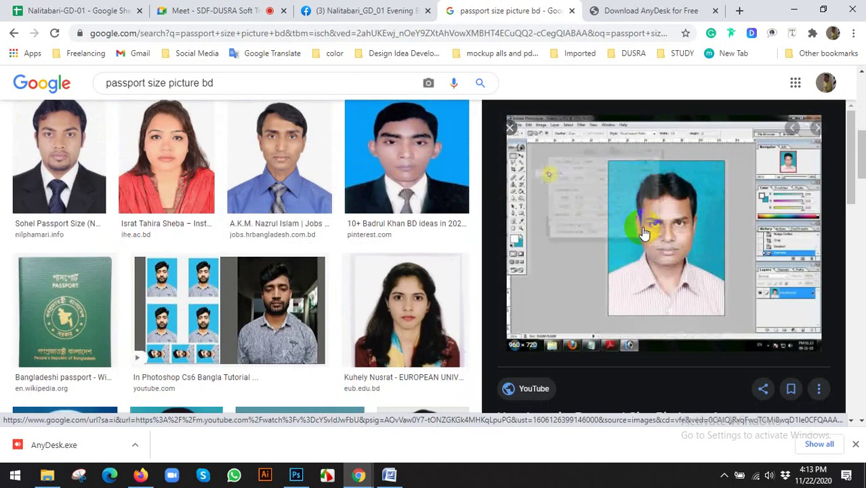
{"action": "scroll", "coordinate": [325, 223], "scroll_direction": "down", "scroll_amount": 2}
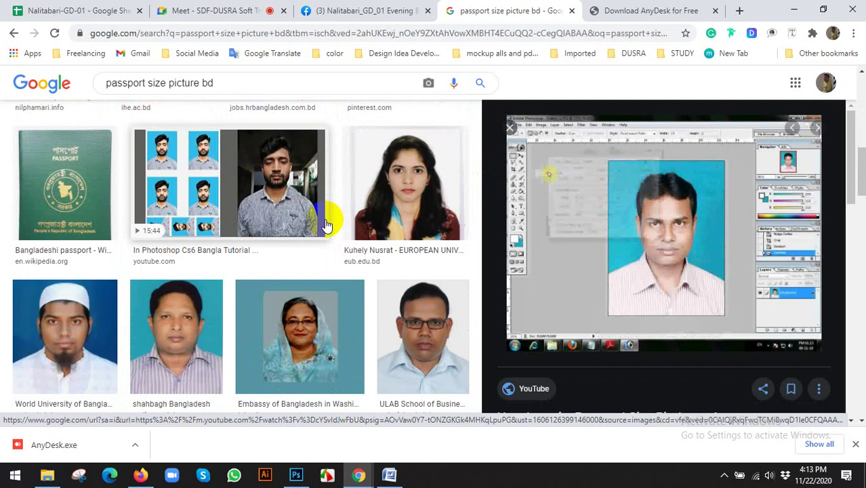
{"action": "left_click", "coordinate": [325, 224]}
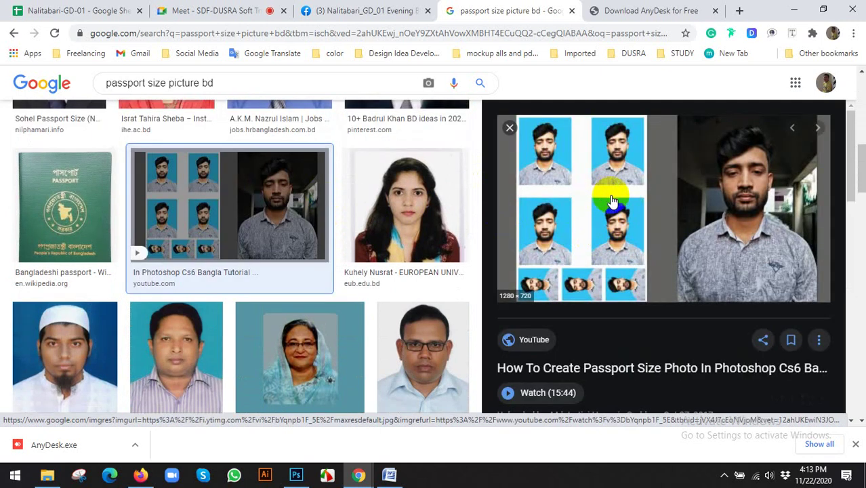
{"action": "scroll", "coordinate": [283, 201], "scroll_direction": "down", "scroll_amount": 1}
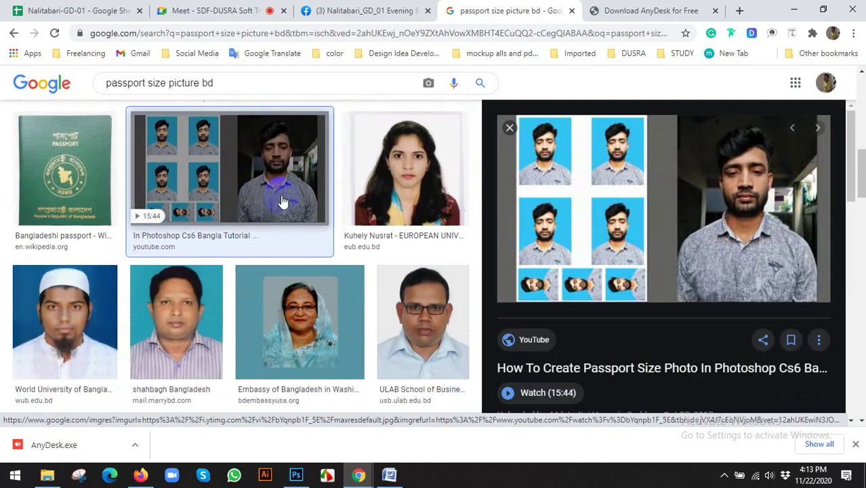
{"action": "scroll", "coordinate": [283, 202], "scroll_direction": "down", "scroll_amount": 1}
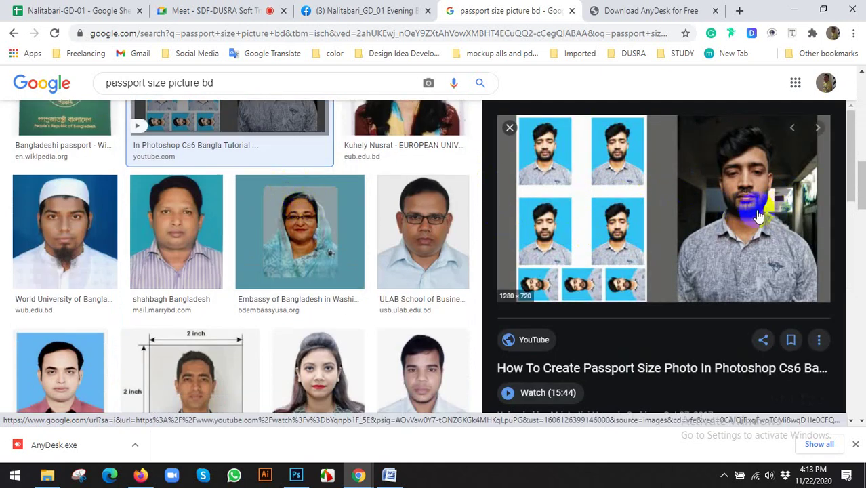
{"action": "scroll", "coordinate": [396, 199], "scroll_direction": "down", "scroll_amount": 2}
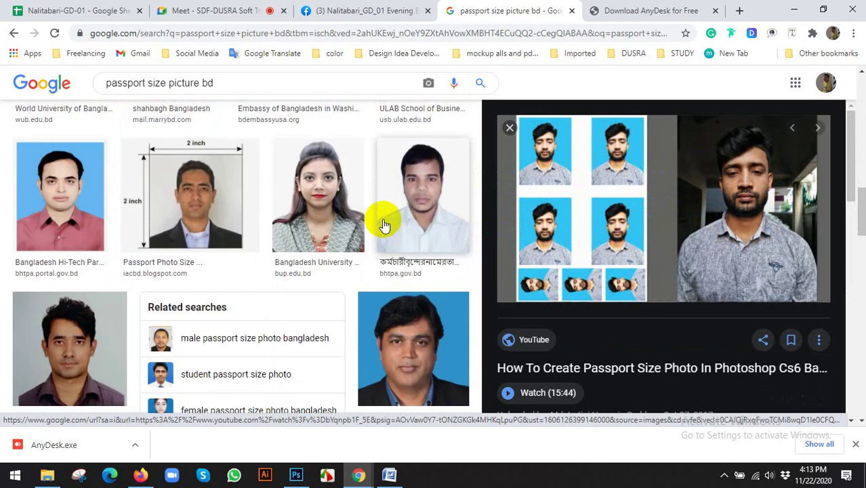
{"action": "left_click", "coordinate": [203, 193]}
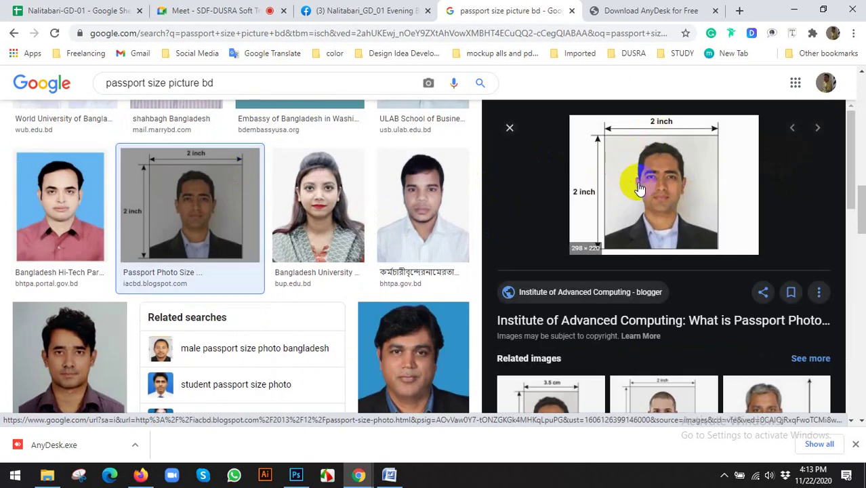
{"action": "scroll", "coordinate": [312, 196], "scroll_direction": "down", "scroll_amount": 5}
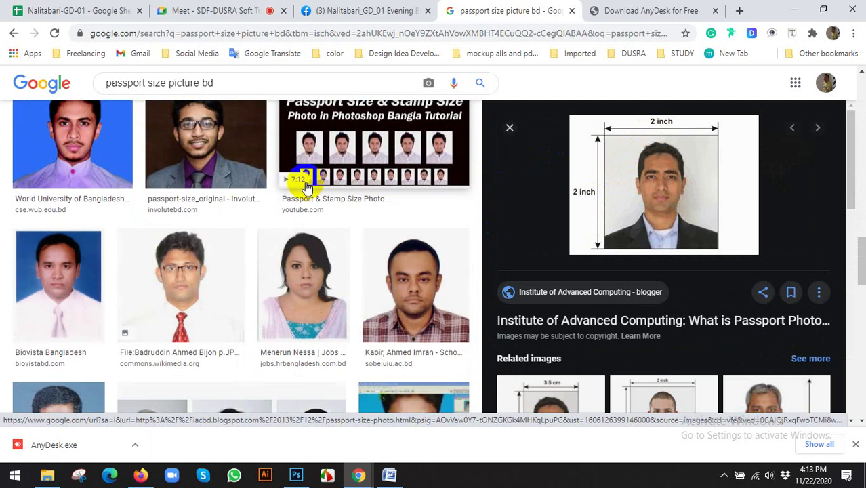
{"action": "scroll", "coordinate": [309, 193], "scroll_direction": "down", "scroll_amount": 4}
{"action": "scroll", "coordinate": [315, 205], "scroll_direction": "down", "scroll_amount": 1}
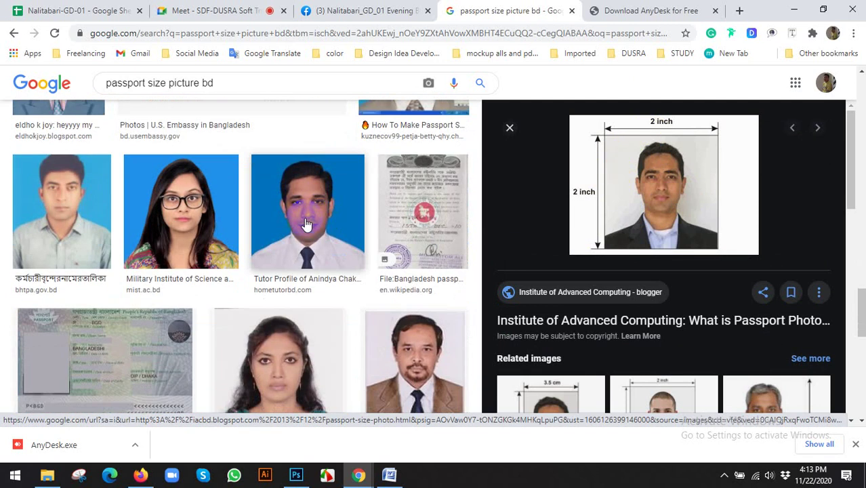
Step: Preview the mist.ac.bd portrait of the woman with glasses on a blue background and copy the image
{"action": "left_click", "coordinate": [206, 217]}
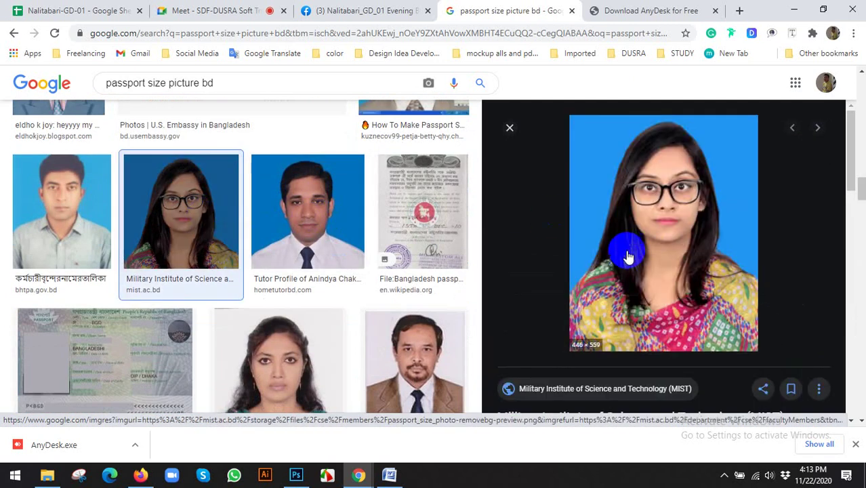
{"action": "scroll", "coordinate": [628, 252], "scroll_direction": "down", "scroll_amount": 3}
{"action": "scroll", "coordinate": [627, 244], "scroll_direction": "up", "scroll_amount": 3}
{"action": "right_click", "coordinate": [622, 223]}
{"action": "left_click", "coordinate": [642, 347]}
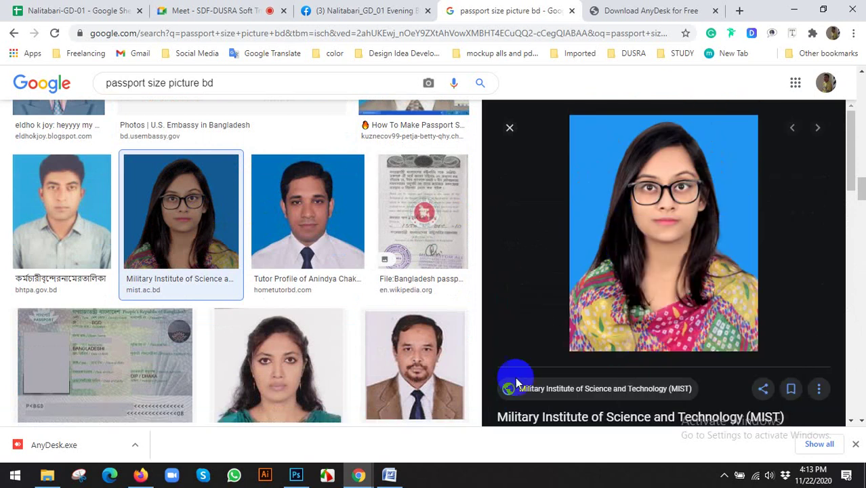
Step: Switch to Photoshop, paste the copied portrait into a new document, and delete the white Background layer
{"action": "left_click", "coordinate": [296, 475]}
{"action": "left_click", "coordinate": [34, 8]}
{"action": "left_click", "coordinate": [47, 23]}
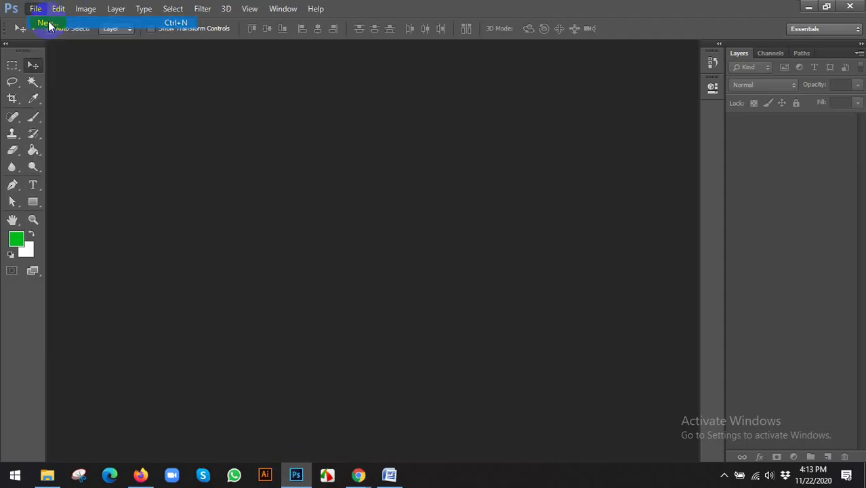
{"action": "left_click", "coordinate": [516, 117]}
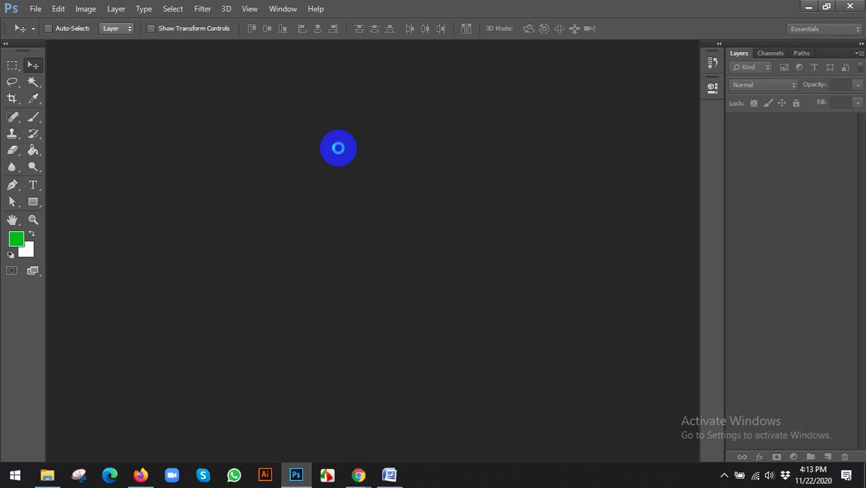
{"action": "key", "text": "ctrl+v"}
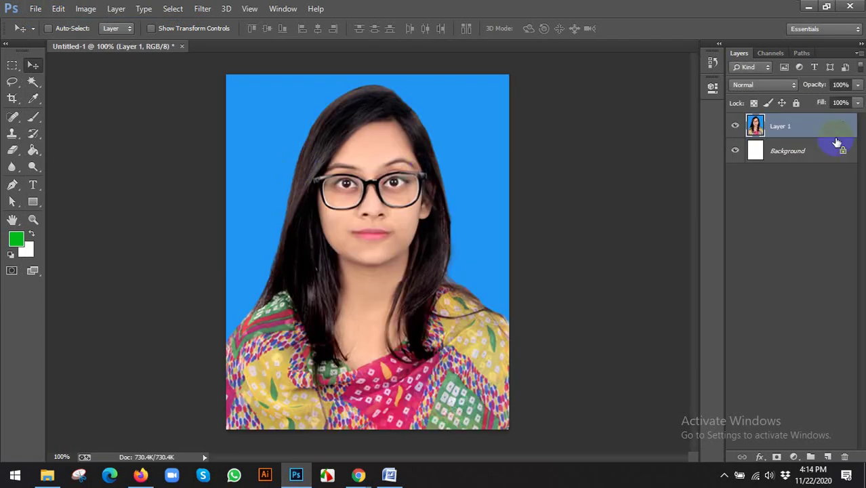
{"action": "left_click", "coordinate": [806, 152]}
{"action": "key", "text": "Delete"}
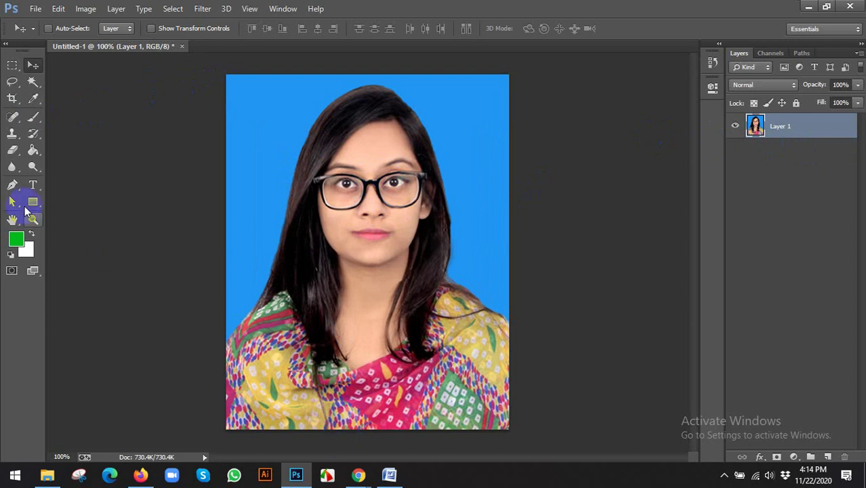
Step: Activate the Crop Tool and review its ratio and size presets without choosing one
{"action": "left_click", "coordinate": [11, 103]}
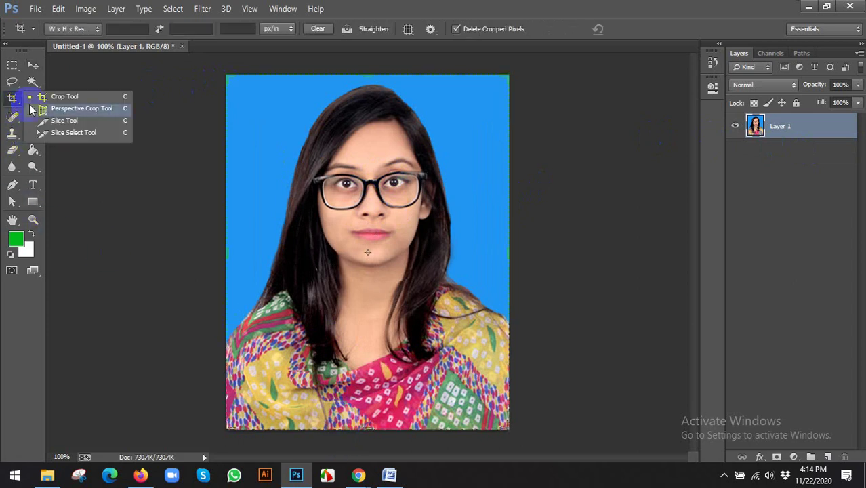
{"action": "left_click", "coordinate": [71, 99]}
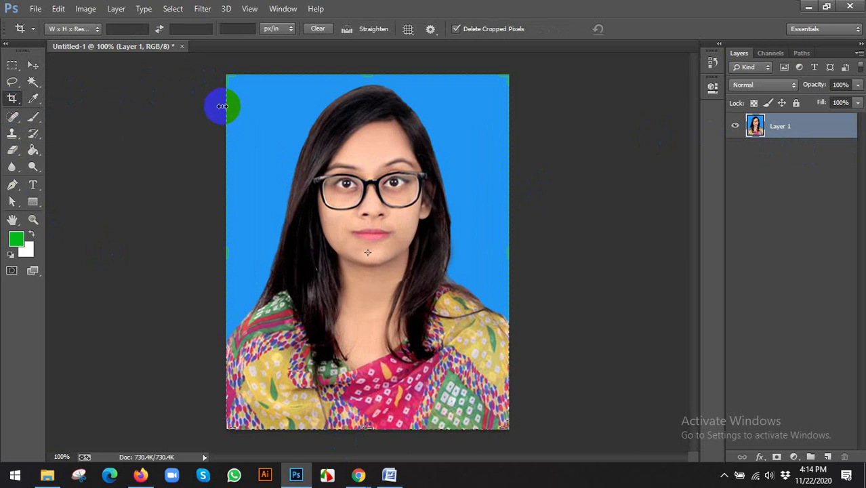
{"action": "left_click", "coordinate": [70, 29]}
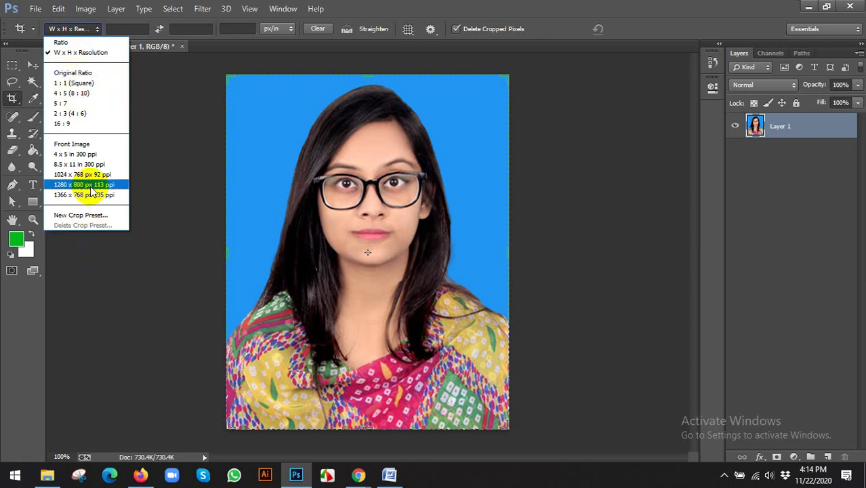
{"action": "left_click", "coordinate": [357, 8]}
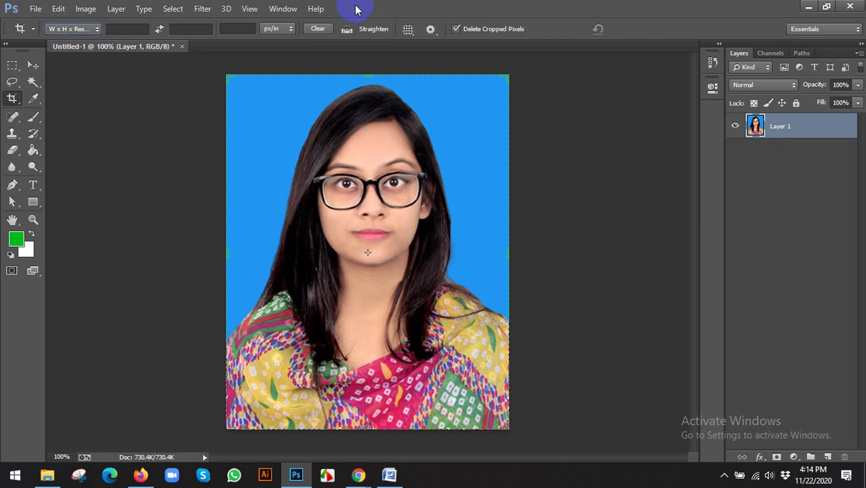
Step: Switch to Chrome and run a Google search for "passport size picture" in the AnyDesk download tab
{"action": "left_click", "coordinate": [355, 475]}
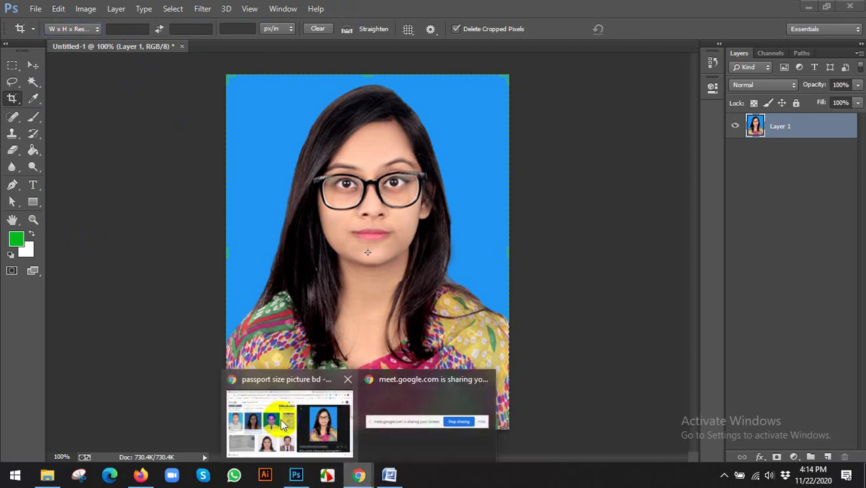
{"action": "left_click", "coordinate": [285, 414]}
{"action": "left_click", "coordinate": [598, 9]}
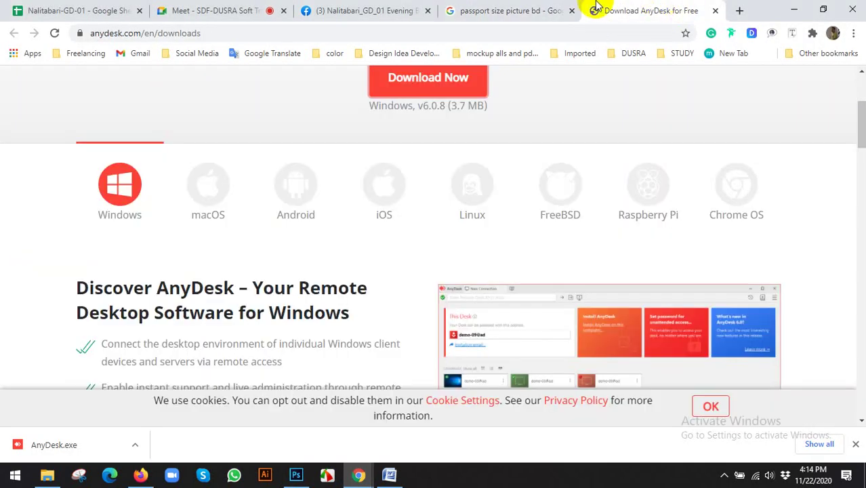
{"action": "left_click", "coordinate": [371, 30]}
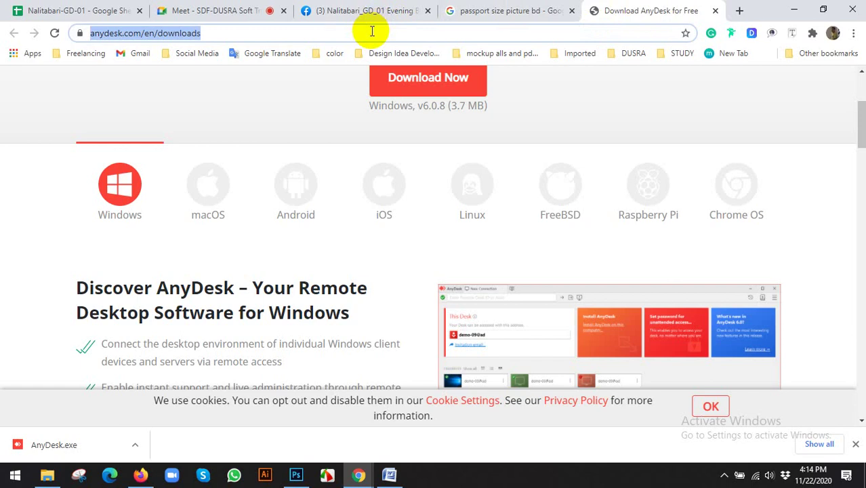
{"action": "type", "text": "pass"}
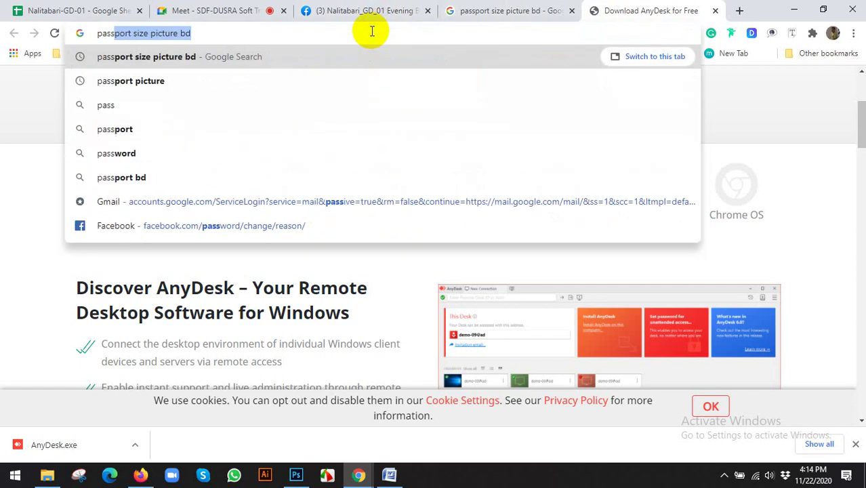
{"action": "key", "text": "Right"}
{"action": "key", "text": "BackSpace"}
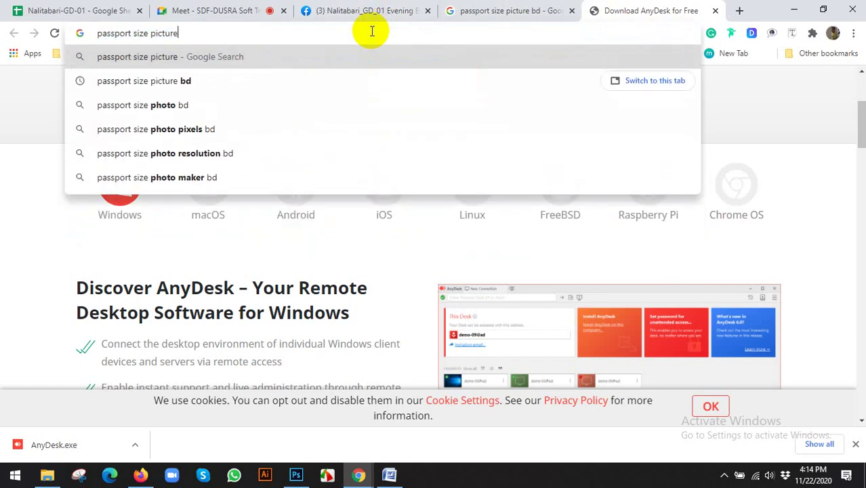
{"action": "key", "text": "Return"}
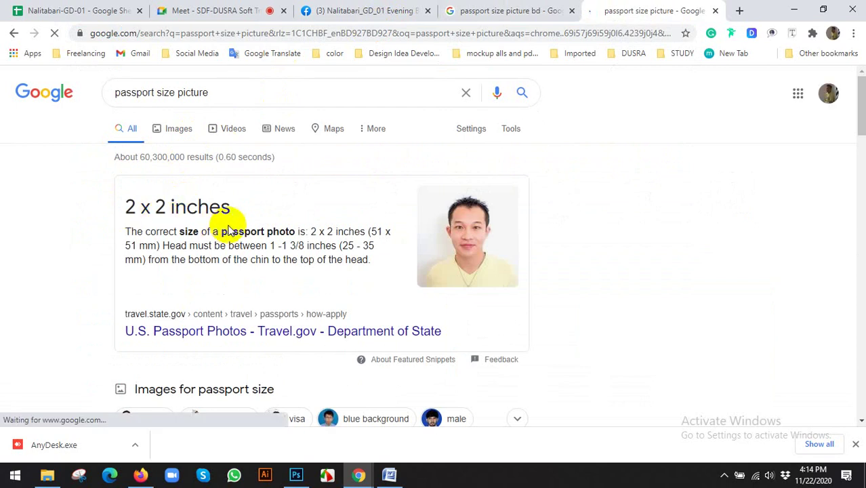
Step: Refine the search to "passport size picture bangladesh" and check the required picture width, height and resolution
{"action": "left_click", "coordinate": [227, 97]}
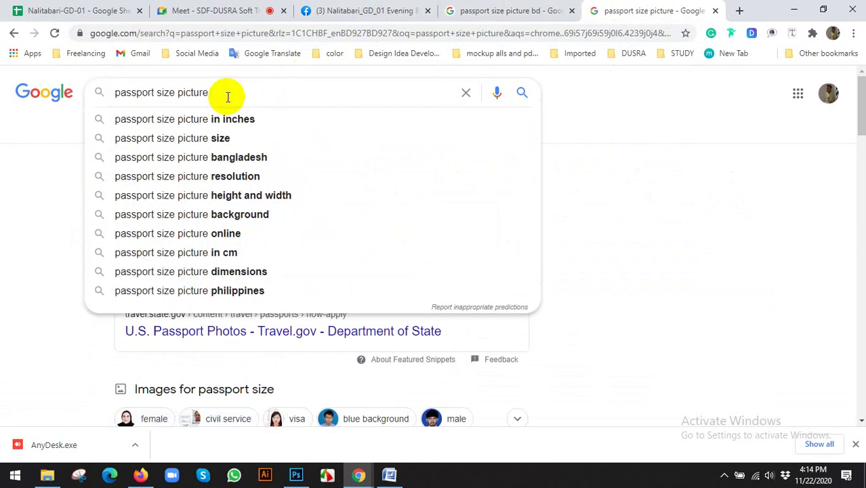
{"action": "type", "text": "bd"}
{"action": "key", "text": "BackSpace"}
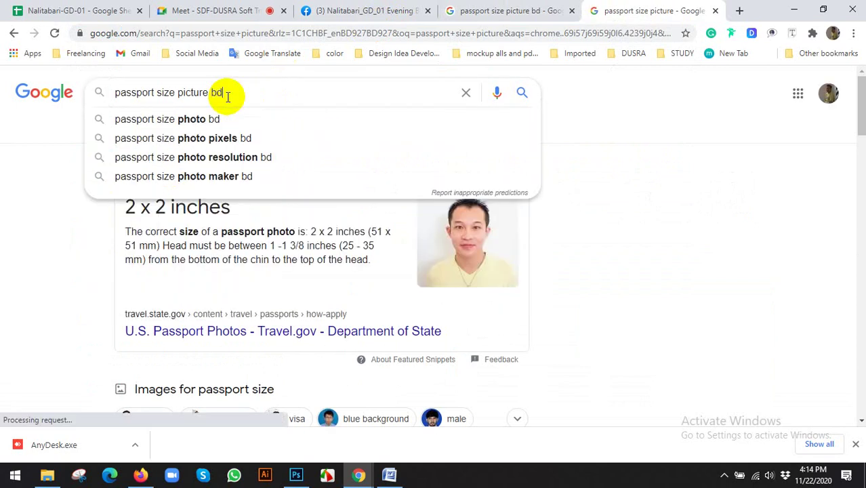
{"action": "left_click", "coordinate": [248, 117]}
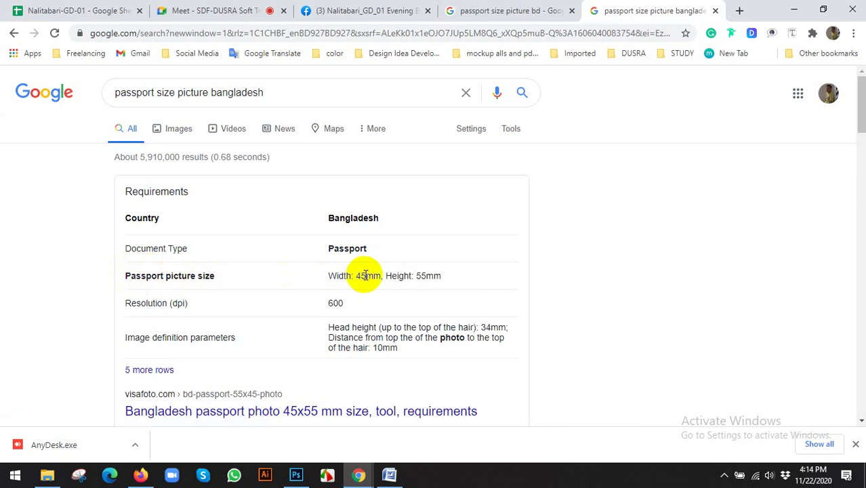
{"action": "left_click_drag", "start_coordinate": [397, 275], "coordinate": [437, 276]}
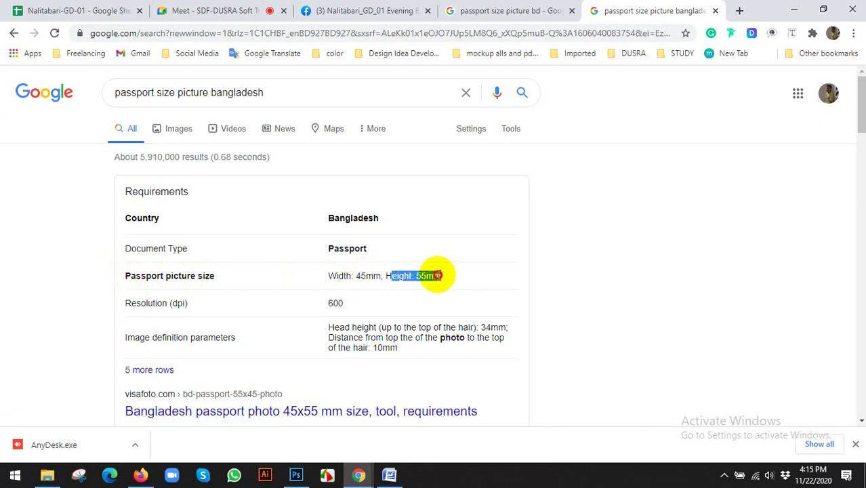
{"action": "left_click", "coordinate": [400, 271]}
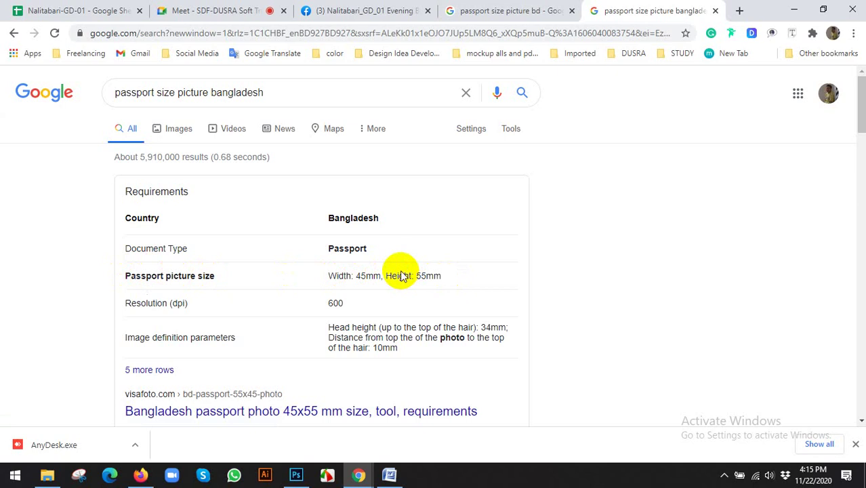
{"action": "scroll", "coordinate": [400, 271], "scroll_direction": "down", "scroll_amount": 1}
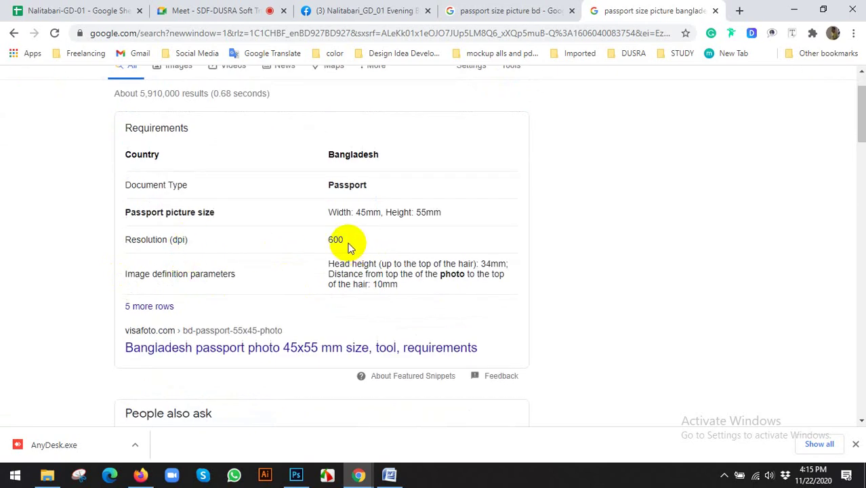
Step: Switch to Photoshop, activate the Crop Tool and choose the W x H x Resolution sizing mode
{"action": "left_click", "coordinate": [296, 475]}
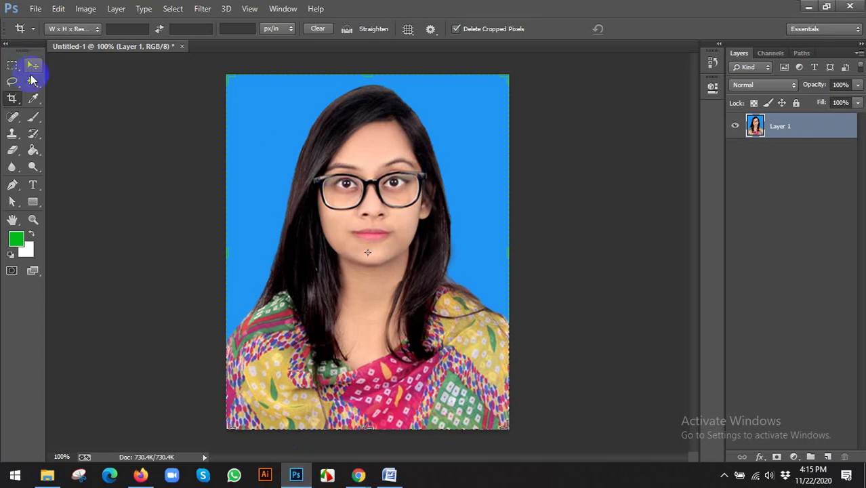
{"action": "right_click", "coordinate": [11, 98]}
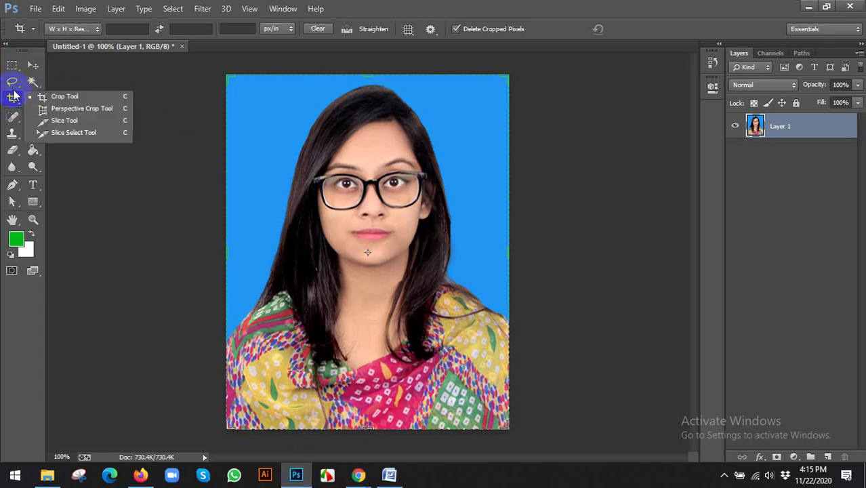
{"action": "left_click", "coordinate": [44, 99]}
{"action": "left_click", "coordinate": [72, 29]}
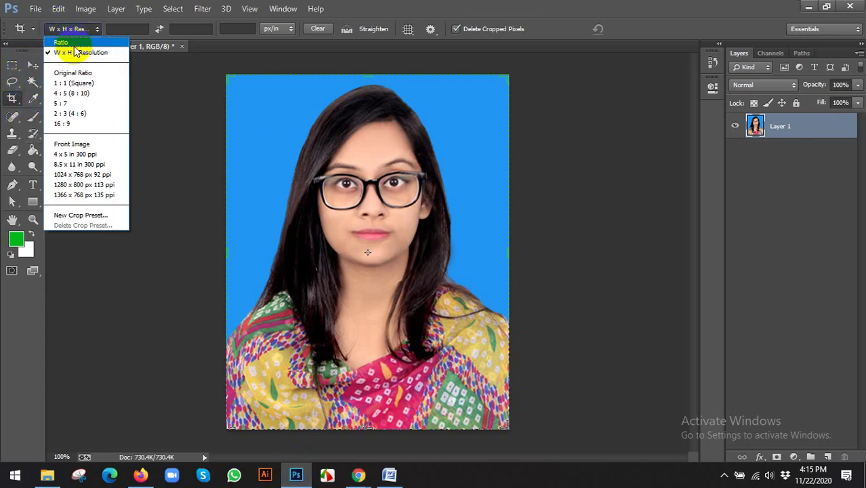
{"action": "left_click", "coordinate": [76, 52]}
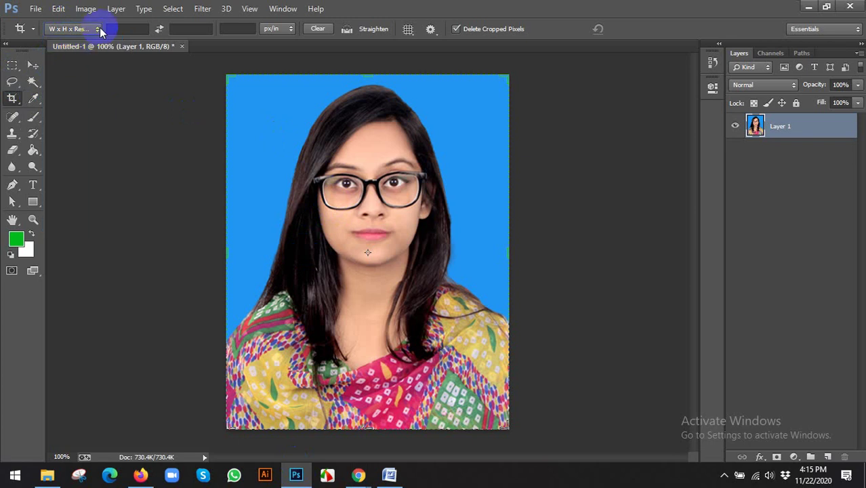
Step: Recheck the Bangladesh passport picture width, height and resolution in Chrome, and return to Photoshop
{"action": "left_click", "coordinate": [132, 28]}
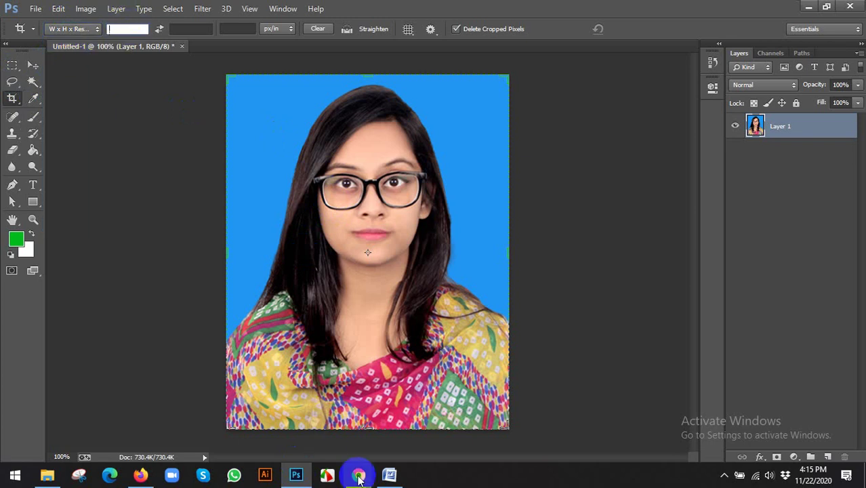
{"action": "mouse_move", "coordinate": [359, 474]}
{"action": "left_click", "coordinate": [301, 423]}
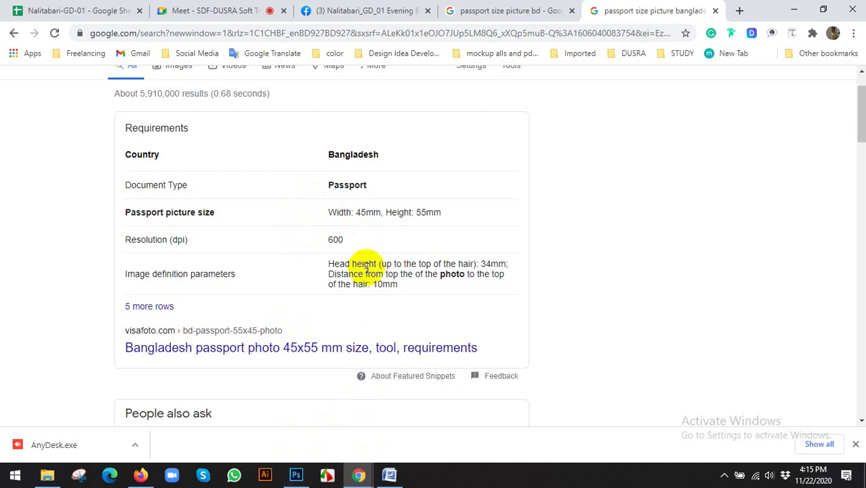
{"action": "left_click", "coordinate": [295, 475]}
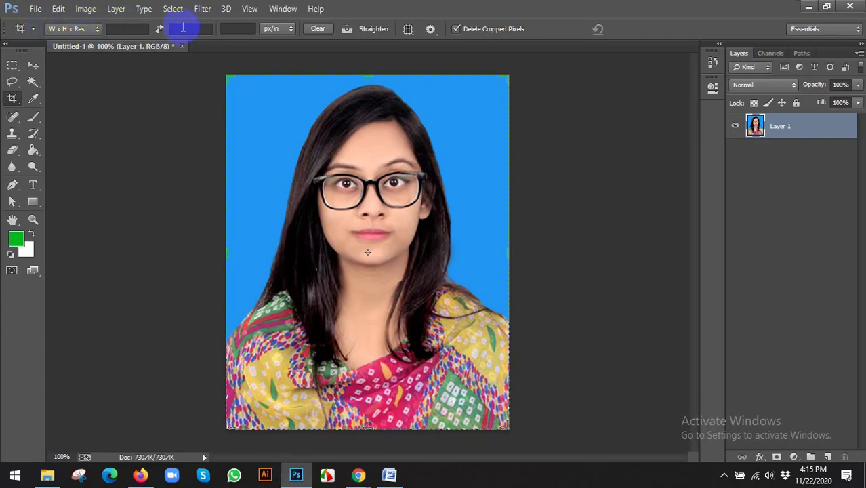
Step: Set the crop size to 45 mm wide by 55 mm high at 300 px/in and apply the crop
{"action": "left_click", "coordinate": [139, 29]}
{"action": "type", "text": "45"}
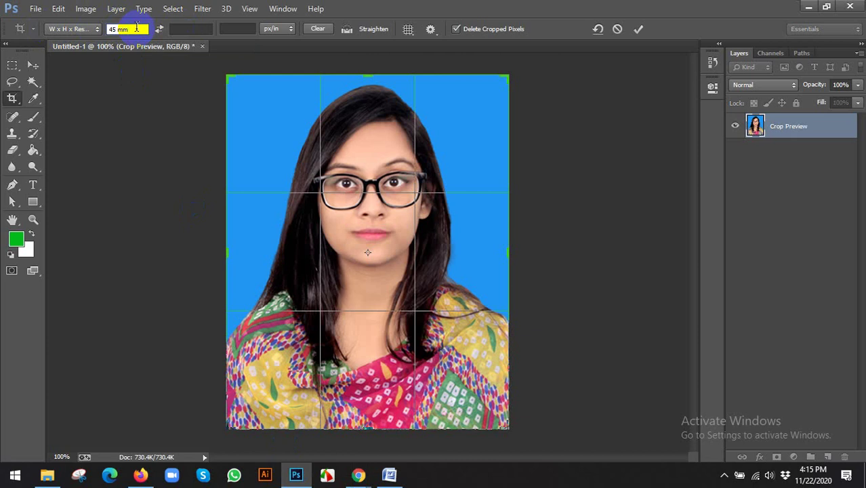
{"action": "key", "text": "Tab"}
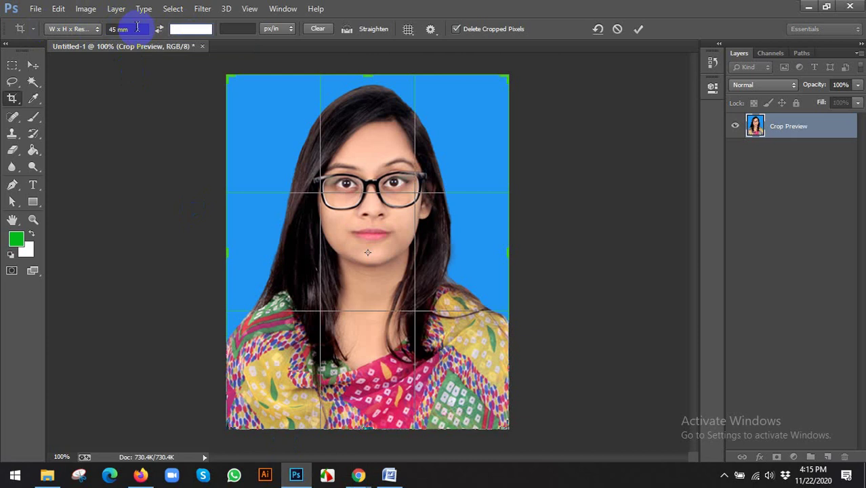
{"action": "type", "text": "55"}
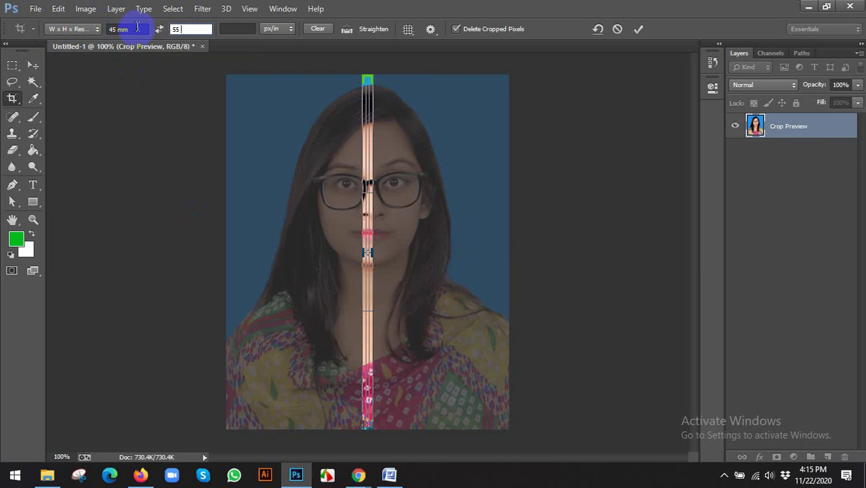
{"action": "type", "text": " mm"}
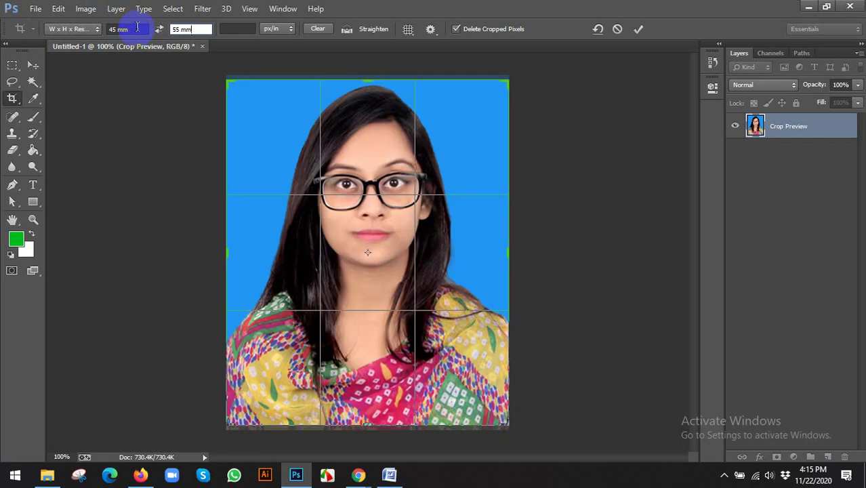
{"action": "key", "text": "Tab"}
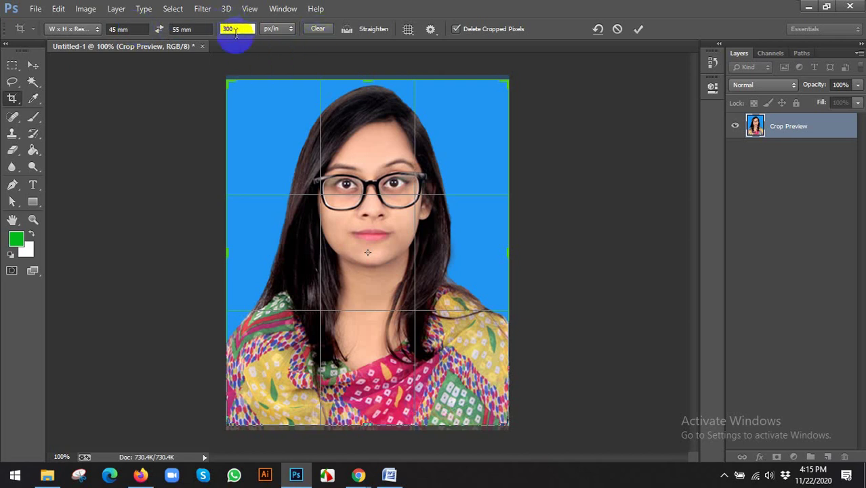
{"action": "left_click", "coordinate": [639, 31]}
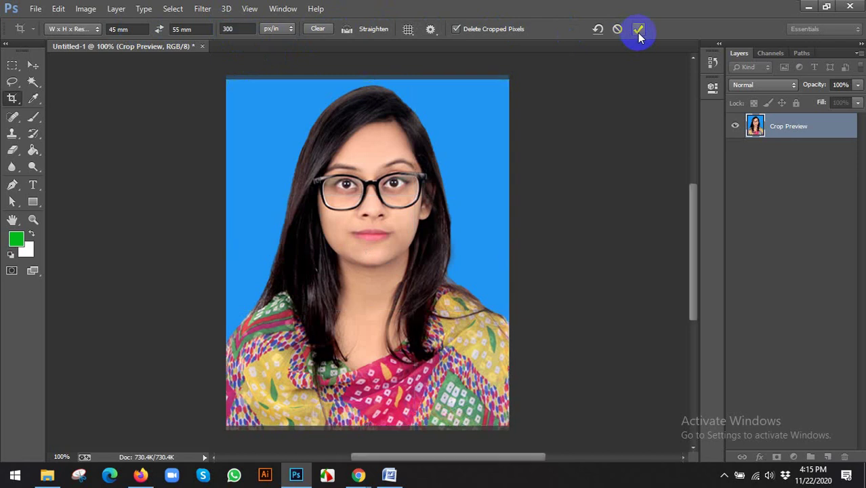
Step: Start another crop at the same size and shrink the crop frame to the upper-left part of the portrait
{"action": "left_click", "coordinate": [12, 99]}
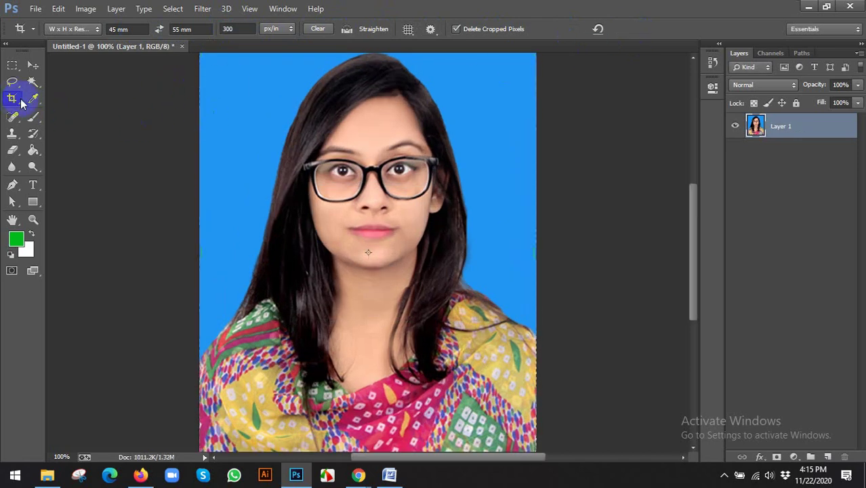
{"action": "key", "text": "ctrl+0"}
{"action": "scroll", "coordinate": [427, 197], "scroll_direction": "down", "scroll_amount": 1}
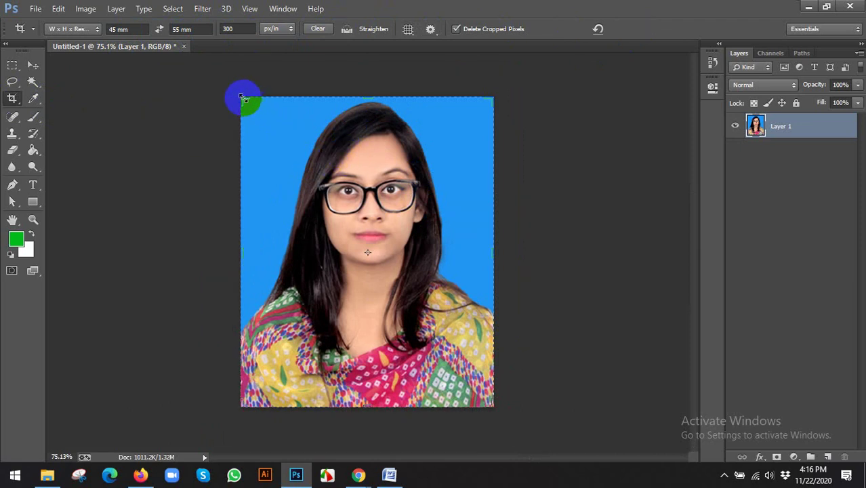
{"action": "left_click_drag", "start_coordinate": [244, 109], "coordinate": [405, 257]}
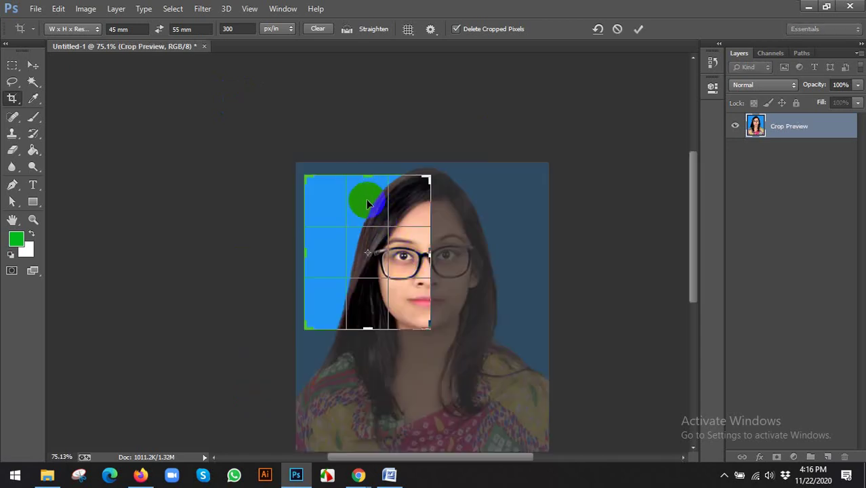
{"action": "scroll", "coordinate": [372, 204], "scroll_direction": "down", "scroll_amount": 3}
{"action": "scroll", "coordinate": [373, 204], "scroll_direction": "up", "scroll_amount": 4}
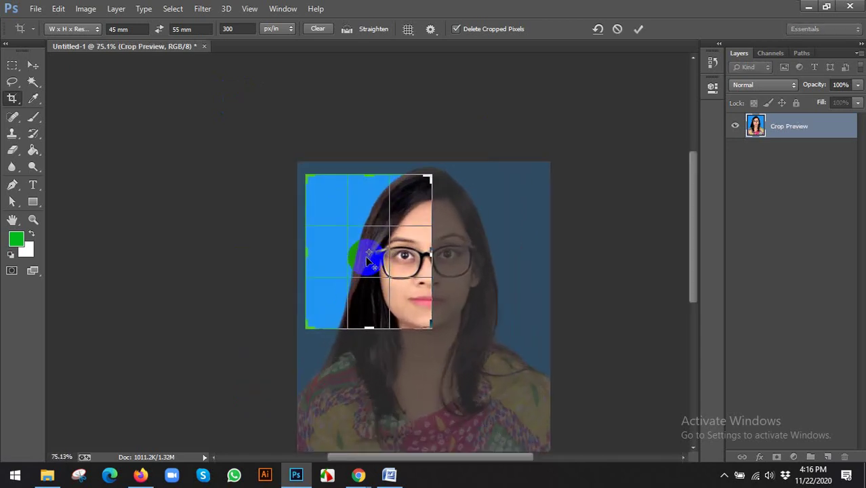
{"action": "scroll", "coordinate": [434, 276], "scroll_direction": "down", "scroll_amount": 3}
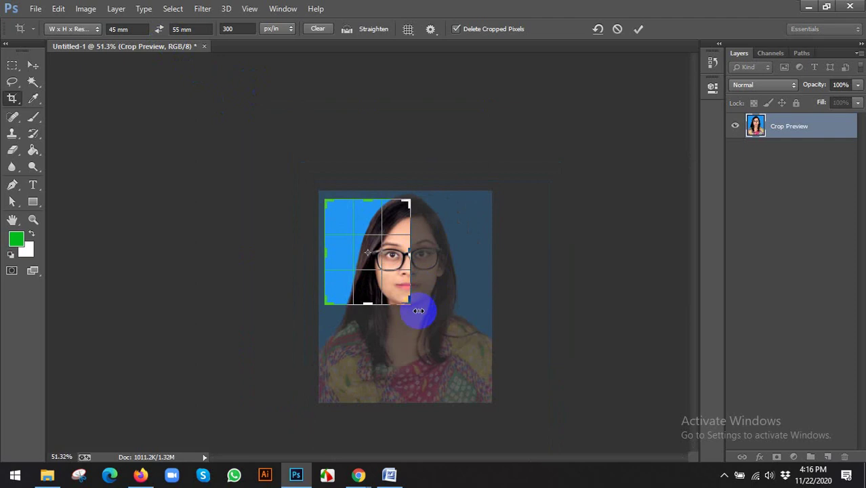
Step: Enlarge the crop frame around the head and shoulders, center the face within it, and apply the crop
{"action": "left_click_drag", "start_coordinate": [413, 305], "coordinate": [430, 338]}
{"action": "left_click_drag", "start_coordinate": [431, 363], "coordinate": [438, 337]}
{"action": "mouse_move", "coordinate": [410, 239]}
{"action": "left_mouse_down"}
{"action": "mouse_move", "coordinate": [417, 234]}
{"action": "mouse_move", "coordinate": [419, 253]}
{"action": "mouse_move", "coordinate": [400, 252]}
{"action": "left_mouse_up"}
{"action": "left_click_drag", "start_coordinate": [437, 336], "coordinate": [445, 346]}
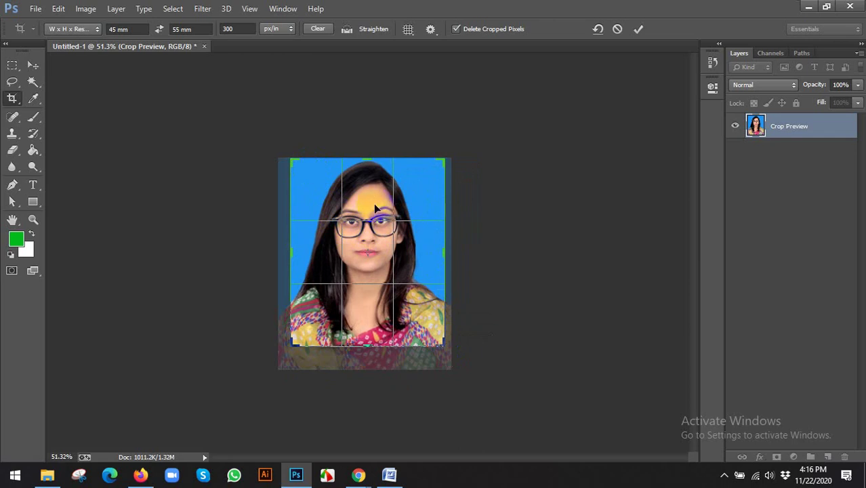
{"action": "left_click_drag", "start_coordinate": [363, 186], "coordinate": [369, 186]}
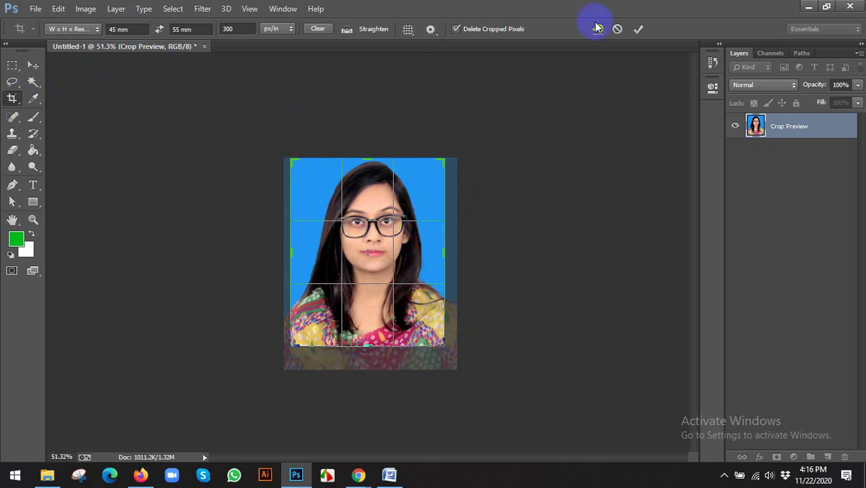
{"action": "left_click", "coordinate": [637, 29]}
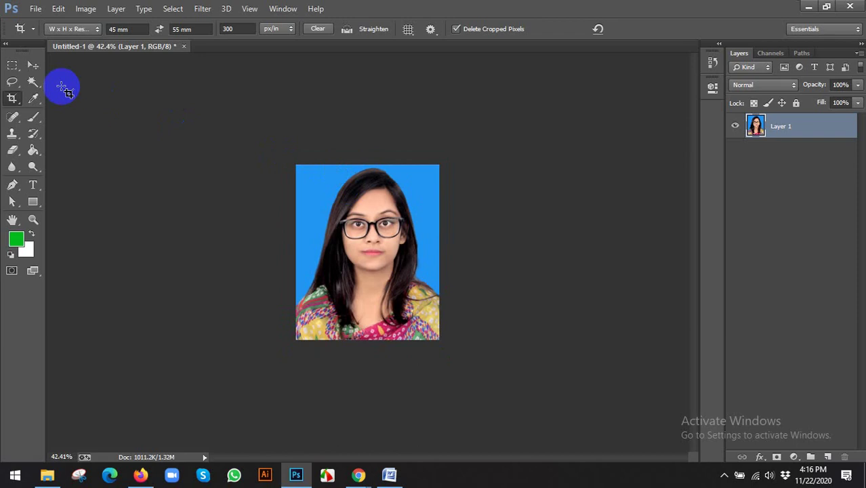
Step: Activate the Move Tool and set up a new document with the International Paper preset, A4 size, in inches
{"action": "left_click", "coordinate": [34, 66]}
{"action": "scroll", "coordinate": [392, 204], "scroll_direction": "up", "scroll_amount": 2}
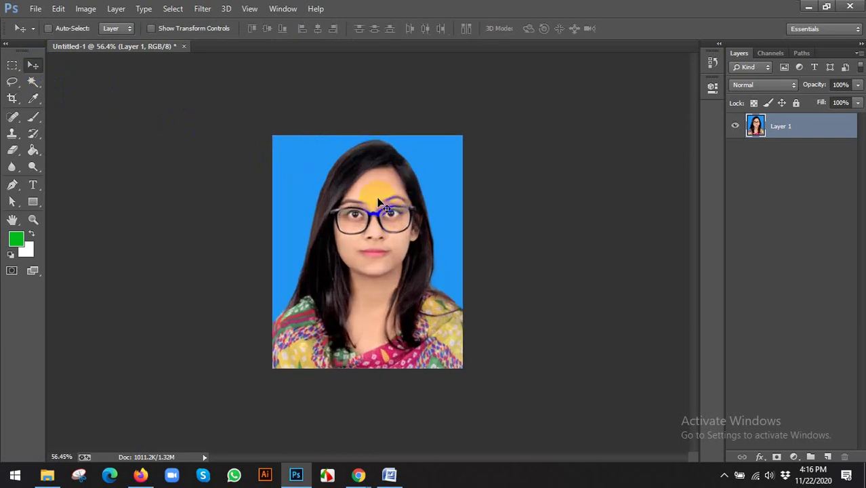
{"action": "left_click", "coordinate": [35, 9]}
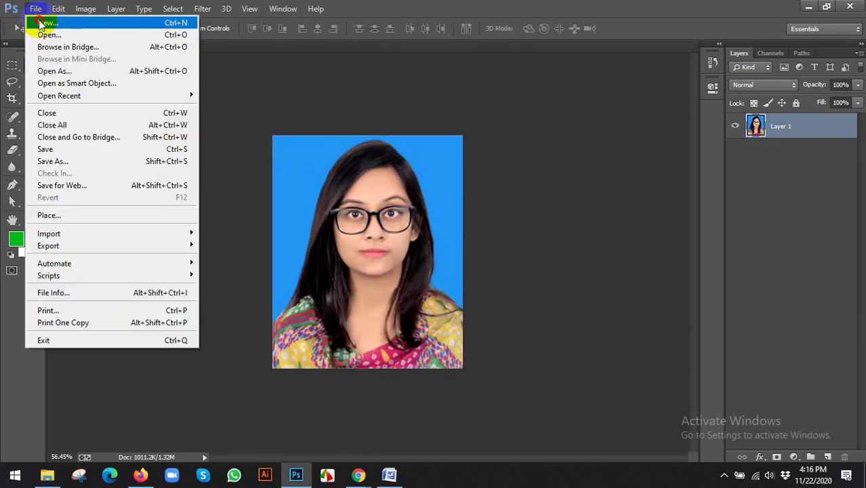
{"action": "left_click", "coordinate": [42, 23]}
{"action": "left_click", "coordinate": [345, 135]}
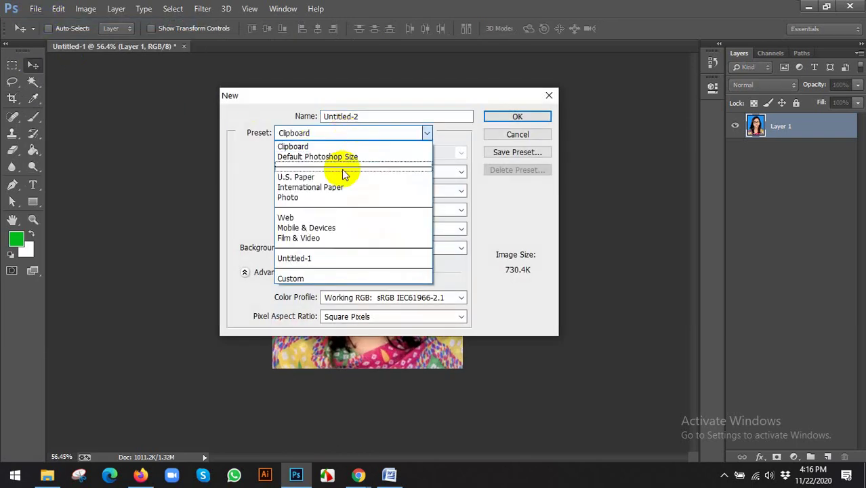
{"action": "left_click", "coordinate": [304, 188]}
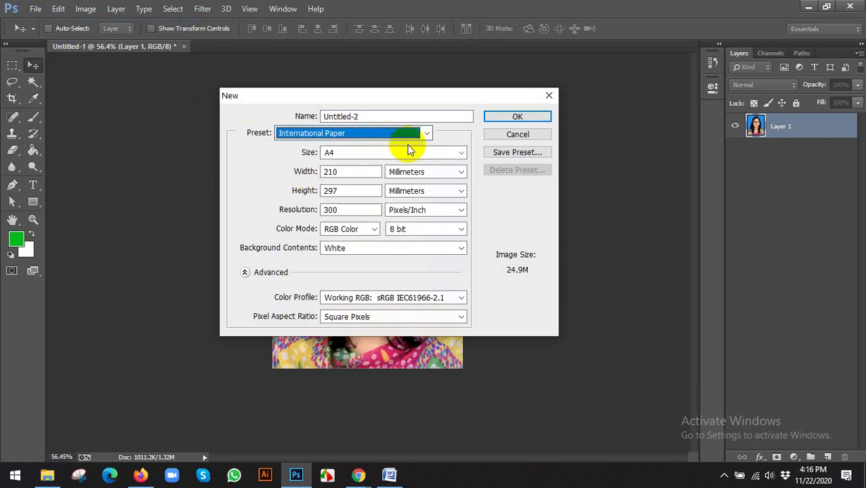
{"action": "left_click", "coordinate": [400, 171]}
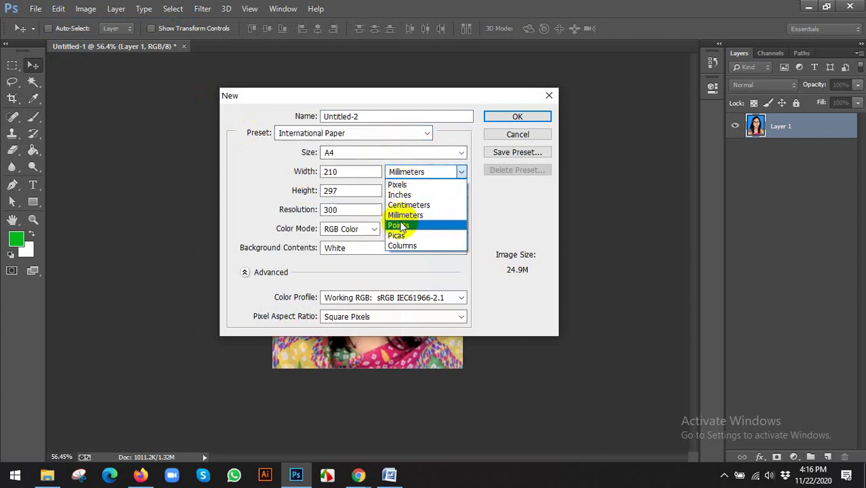
{"action": "left_click", "coordinate": [399, 195]}
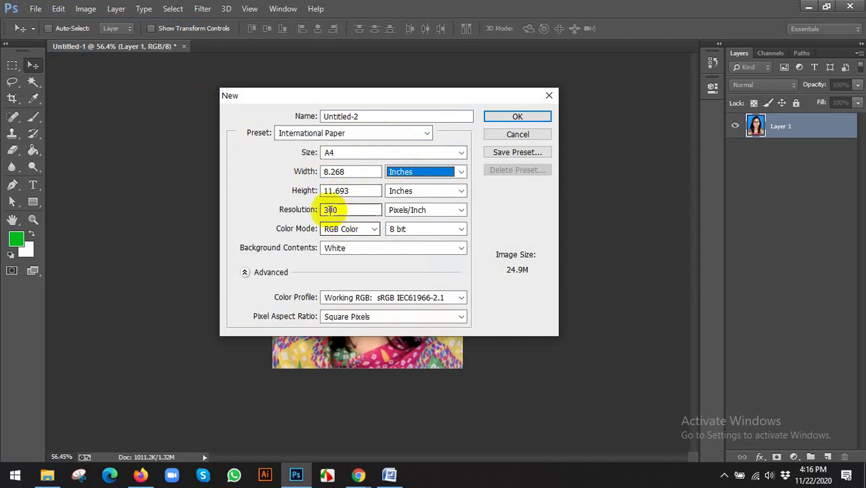
Step: Review the available color modes, keep RGB Color, and create the A4 document
{"action": "left_click", "coordinate": [337, 234]}
{"action": "left_click", "coordinate": [337, 234]}
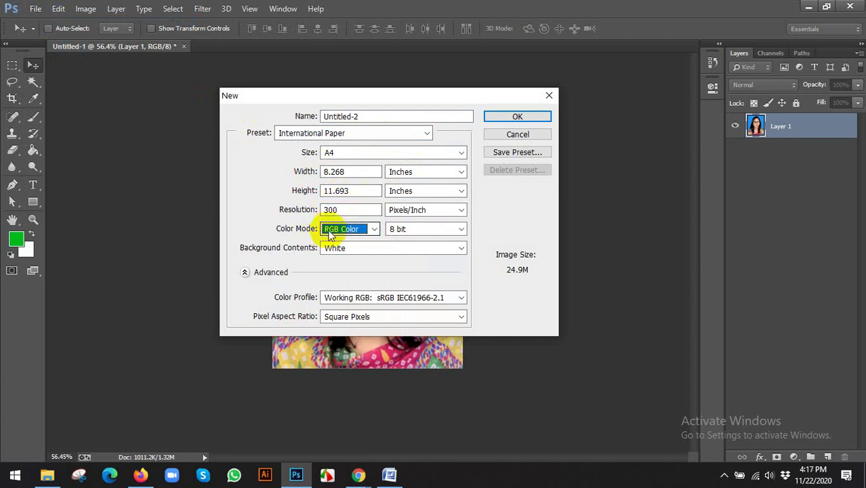
{"action": "left_click", "coordinate": [349, 231]}
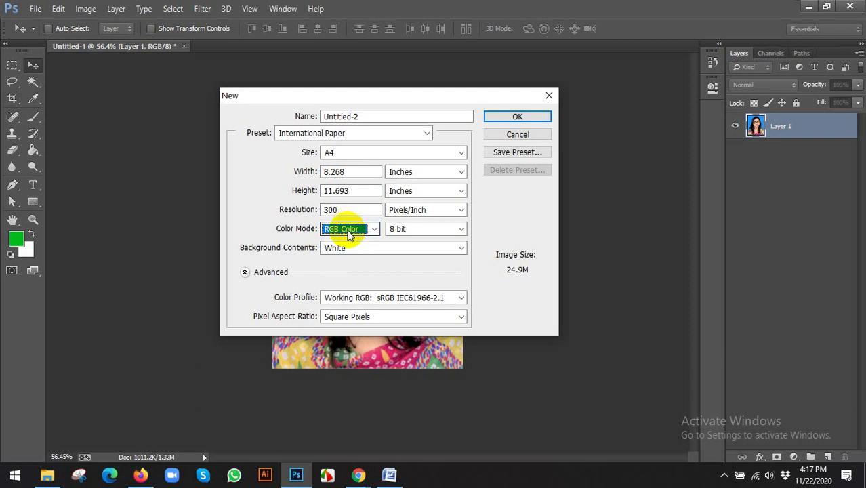
{"action": "left_click", "coordinate": [345, 230]}
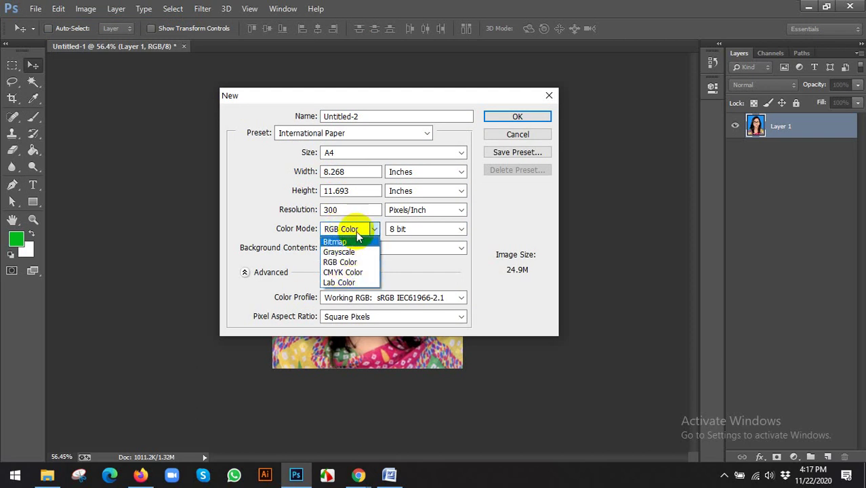
{"action": "left_click", "coordinate": [305, 232]}
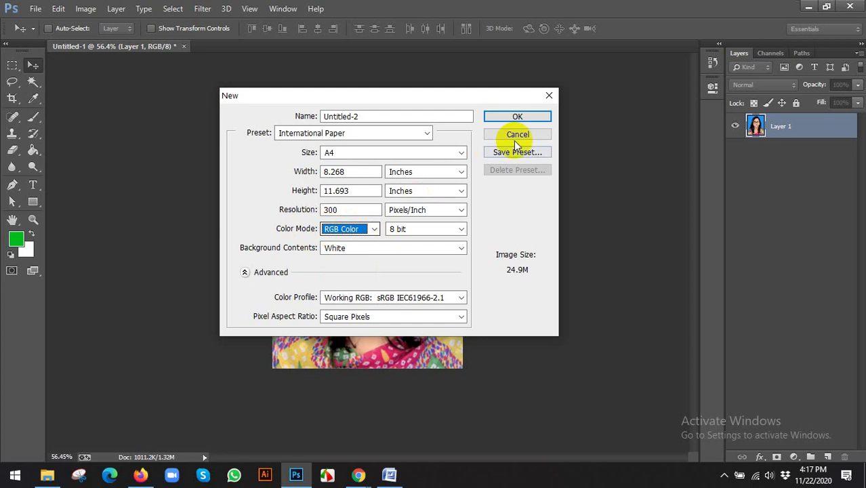
{"action": "left_click", "coordinate": [350, 230]}
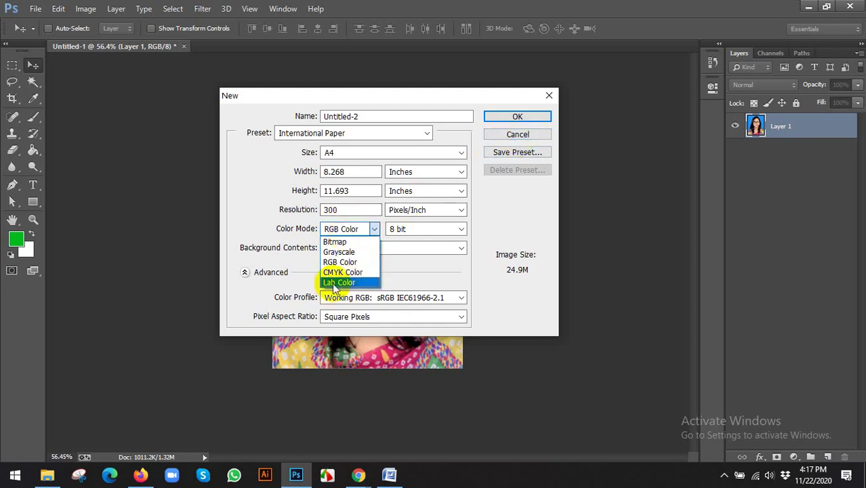
{"action": "left_click", "coordinate": [275, 199]}
{"action": "left_click", "coordinate": [518, 118]}
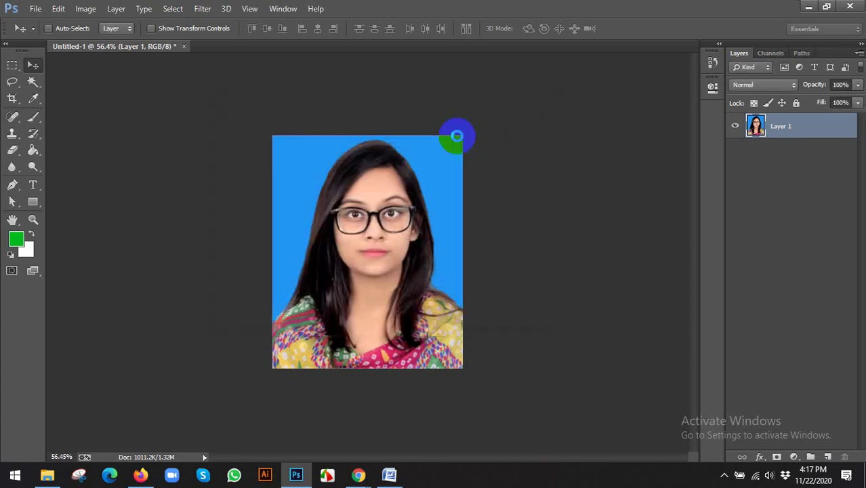
Step: Return to the cropped portrait's document and bring the portrait layer into the blank A4 document with the Move Tool
{"action": "left_click", "coordinate": [150, 45]}
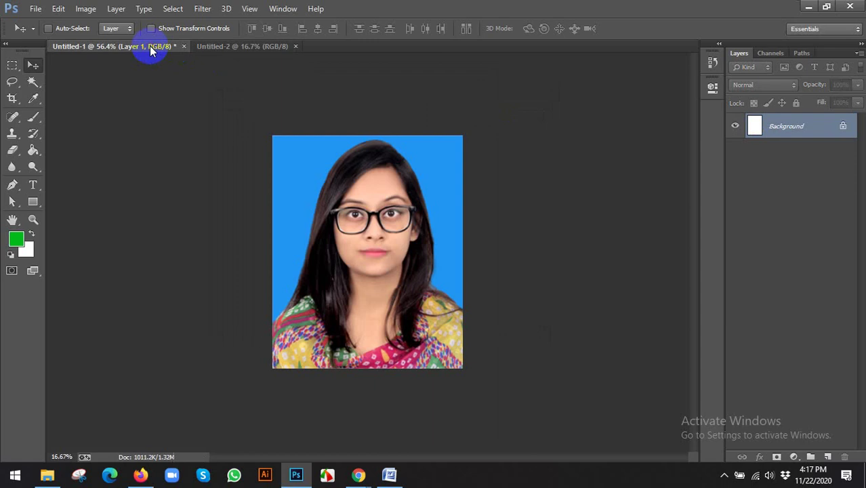
{"action": "right_click", "coordinate": [373, 176]}
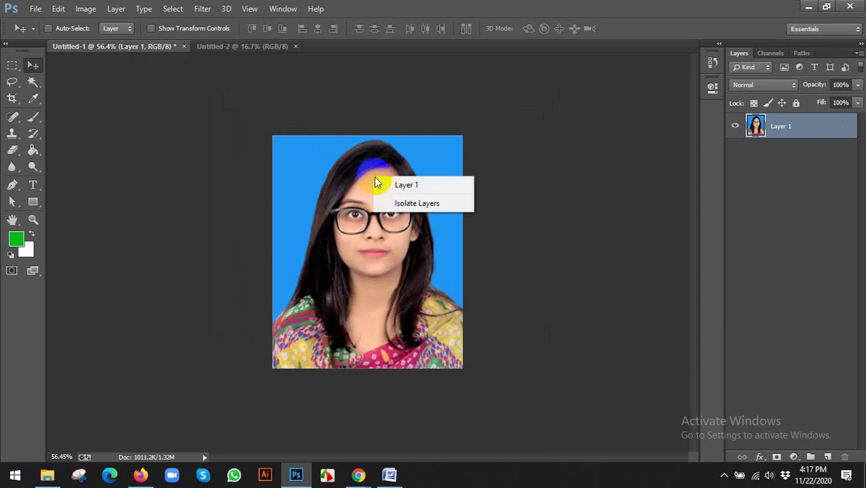
{"action": "left_click", "coordinate": [388, 185]}
{"action": "left_click_drag", "start_coordinate": [386, 187], "coordinate": [339, 165]}
{"action": "left_click", "coordinate": [111, 45]}
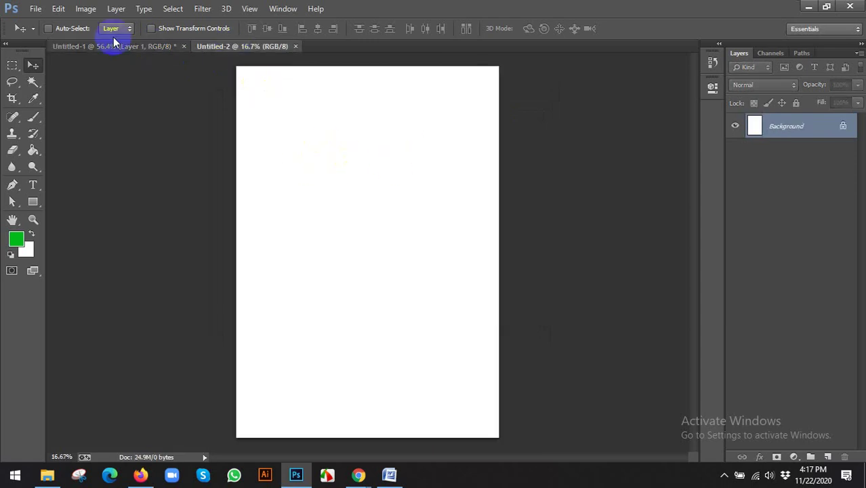
Step: Place the portrait in the A4 page's upper-left corner and duplicate it into two adjoining rows of four photos
{"action": "left_click_drag", "start_coordinate": [320, 224], "coordinate": [312, 177]}
{"action": "left_click_drag", "start_coordinate": [313, 176], "coordinate": [370, 177], "text": "alt"}
{"action": "left_click_drag", "start_coordinate": [370, 176], "coordinate": [415, 168], "text": "alt"}
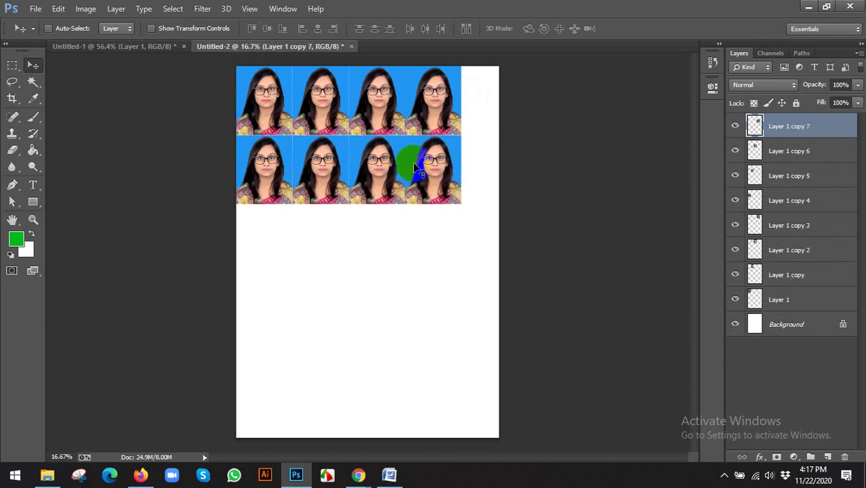
Step: Undo the duplications, keeping only the first portrait in the upper-left corner of the A4 page
{"action": "key", "text": "ctrl+alt+z"}
{"action": "key", "text": "ctrl+alt+z"}
{"action": "key", "text": "ctrl+alt+z"}
{"action": "key", "text": "ctrl+alt+z"}
{"action": "key", "text": "ctrl+alt+z"}
{"action": "key", "text": "ctrl+alt+z"}
{"action": "key", "text": "ctrl+alt+z"}
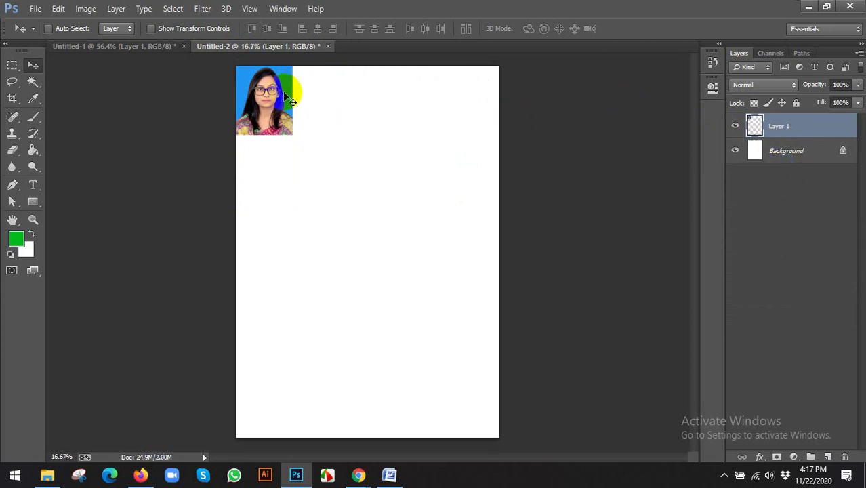
Step: Duplicate the portrait side by side into one row of four along the page's upper edge and inspect the seams
{"action": "left_click_drag", "start_coordinate": [294, 89], "coordinate": [332, 103], "text": "alt"}
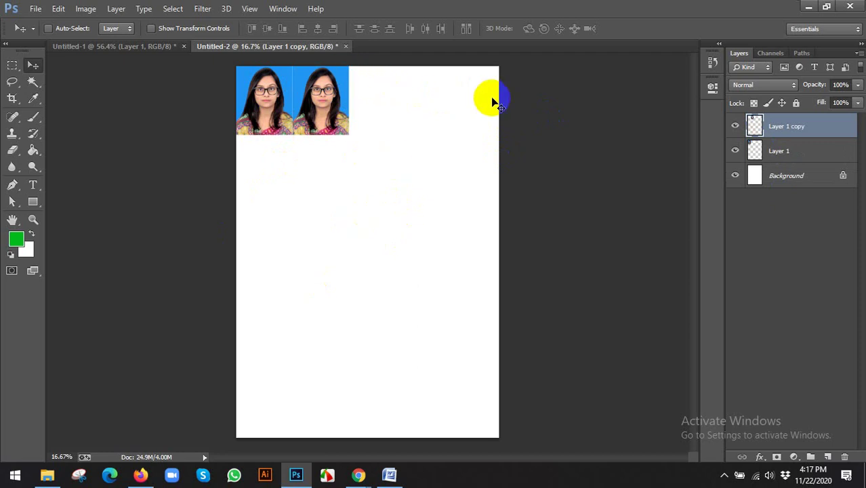
{"action": "left_click_drag", "start_coordinate": [331, 110], "coordinate": [416, 104], "text": "alt"}
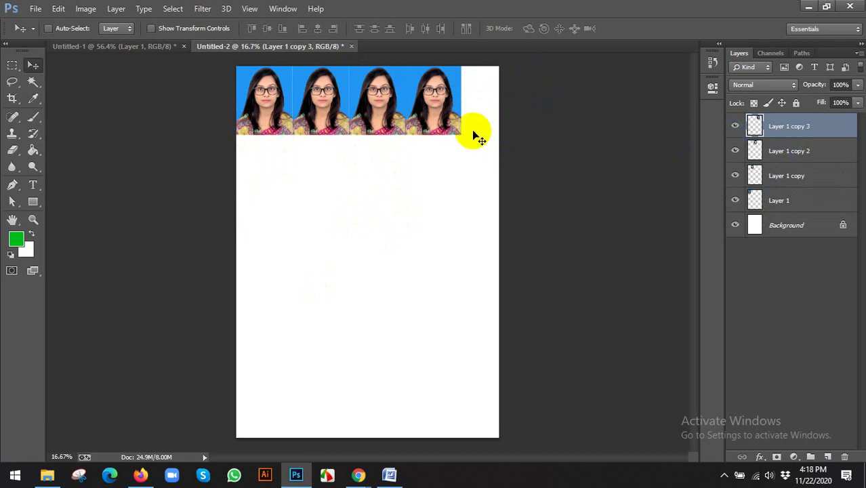
{"action": "scroll", "coordinate": [480, 139], "scroll_direction": "up", "scroll_amount": 5}
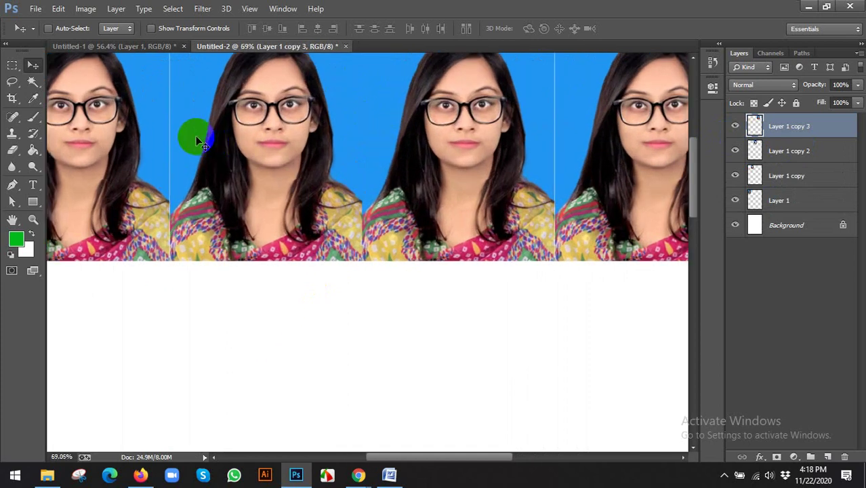
{"action": "scroll", "coordinate": [196, 141], "scroll_direction": "down", "scroll_amount": 5}
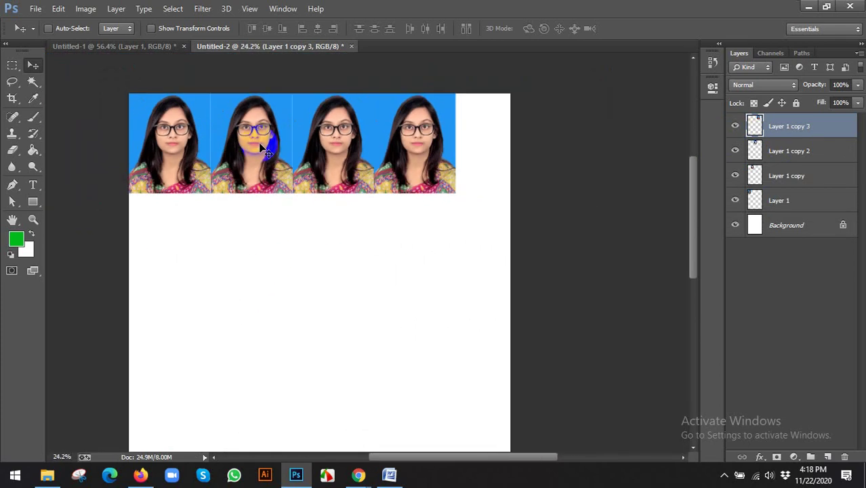
Step: Undo the row of duplicates and the portrait's placement to return the A4 page to blank
{"action": "key", "text": "ctrl+alt+z"}
{"action": "key", "text": "ctrl+alt+z"}
{"action": "key", "text": "ctrl+alt+z"}
{"action": "key", "text": "ctrl+alt+z"}
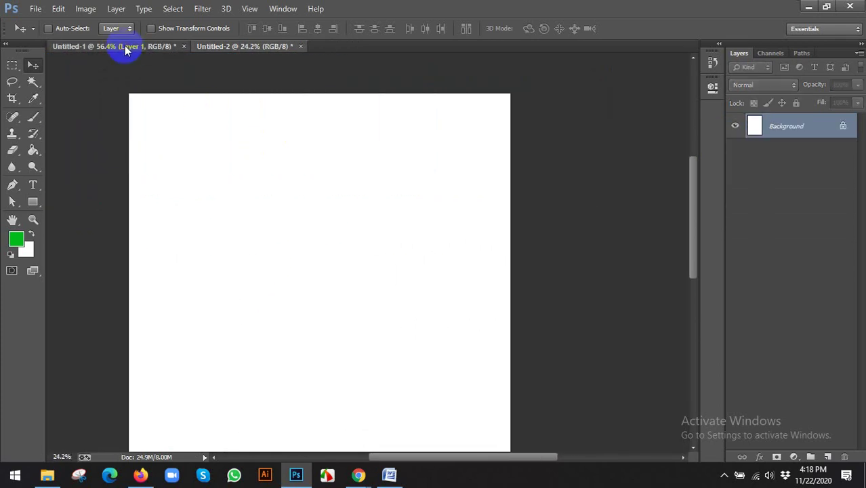
Step: Switch to the cropped portrait's document and select the entire photo with the Rectangular Marquee Tool
{"action": "left_click", "coordinate": [125, 45]}
{"action": "left_click_drag", "start_coordinate": [12, 65], "coordinate": [44, 69]}
{"action": "left_click_drag", "start_coordinate": [231, 94], "coordinate": [512, 369]}
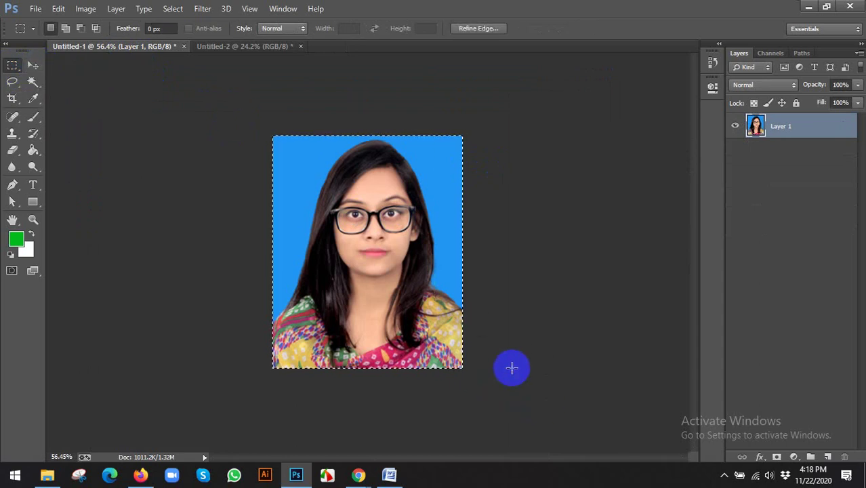
{"action": "left_click_drag", "start_coordinate": [323, 250], "coordinate": [303, 234]}
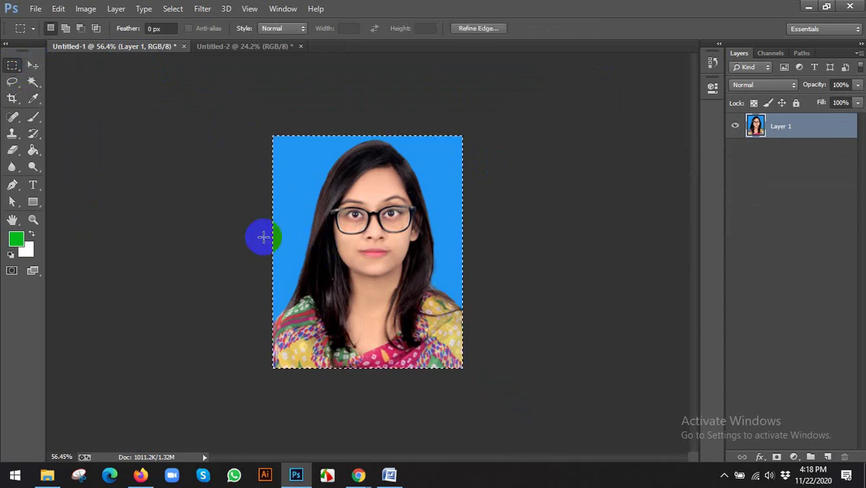
Step: Stroke the selected photo's border with a 3 px light gray line, centered on the selection edge
{"action": "left_click", "coordinate": [59, 8]}
{"action": "left_click", "coordinate": [99, 188]}
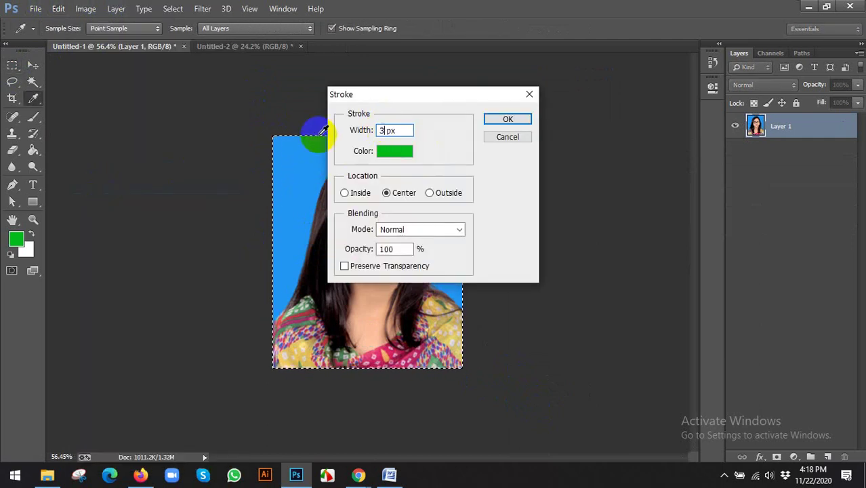
{"action": "type", "text": "3"}
{"action": "left_click", "coordinate": [405, 151]}
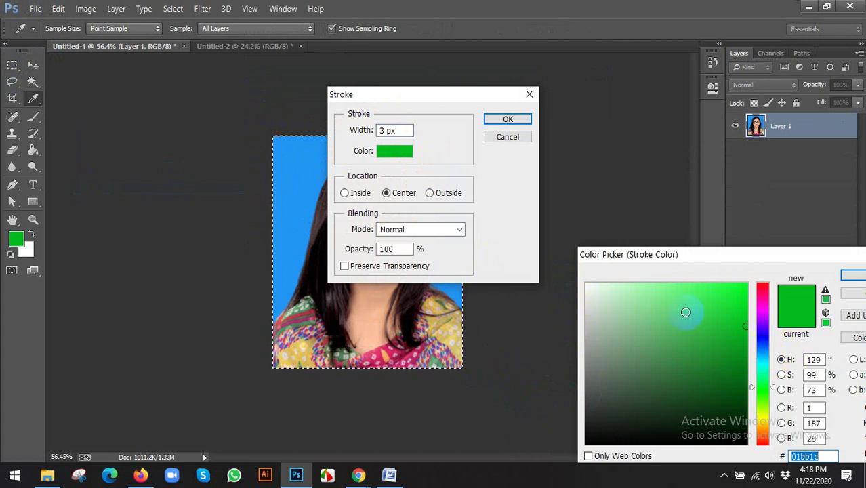
{"action": "left_click_drag", "start_coordinate": [588, 292], "coordinate": [587, 327]}
{"action": "left_click", "coordinate": [853, 275]}
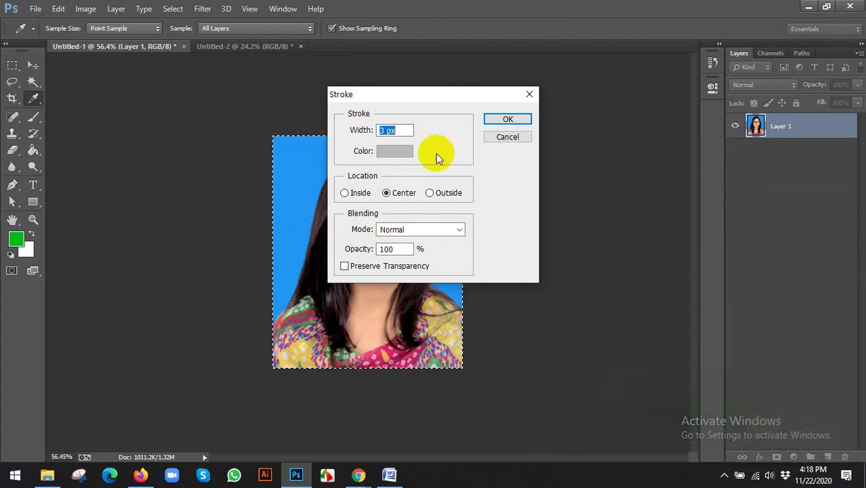
{"action": "left_click", "coordinate": [522, 126]}
Step: Move the outlined portrait into the A4 page's upper-left corner and duplicate it directly beside the first photo
{"action": "key", "text": "m"}
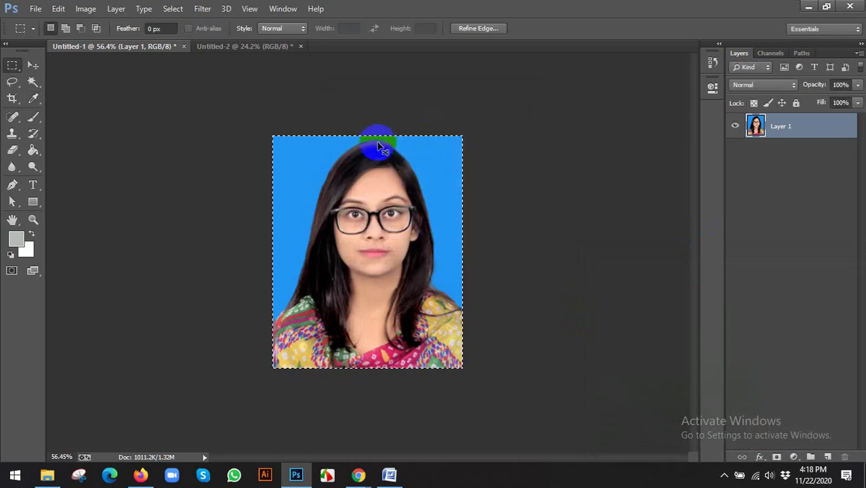
{"action": "key", "text": "v"}
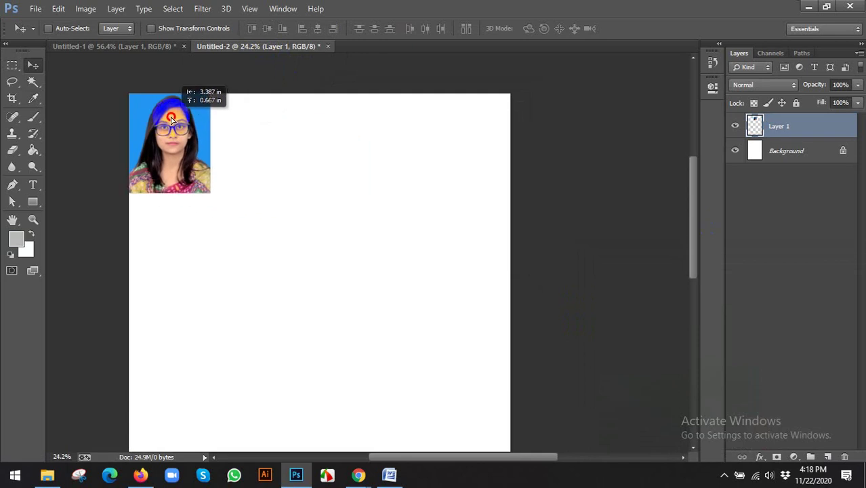
{"action": "scroll", "coordinate": [169, 122], "scroll_direction": "up", "scroll_amount": 3}
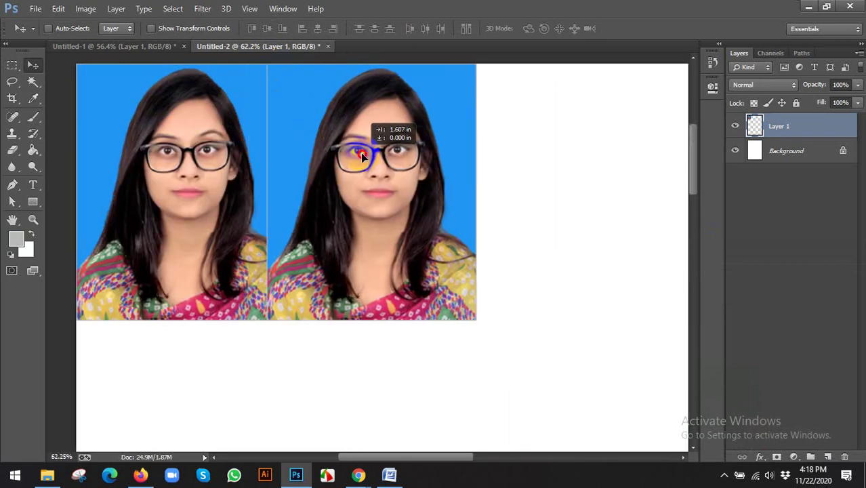